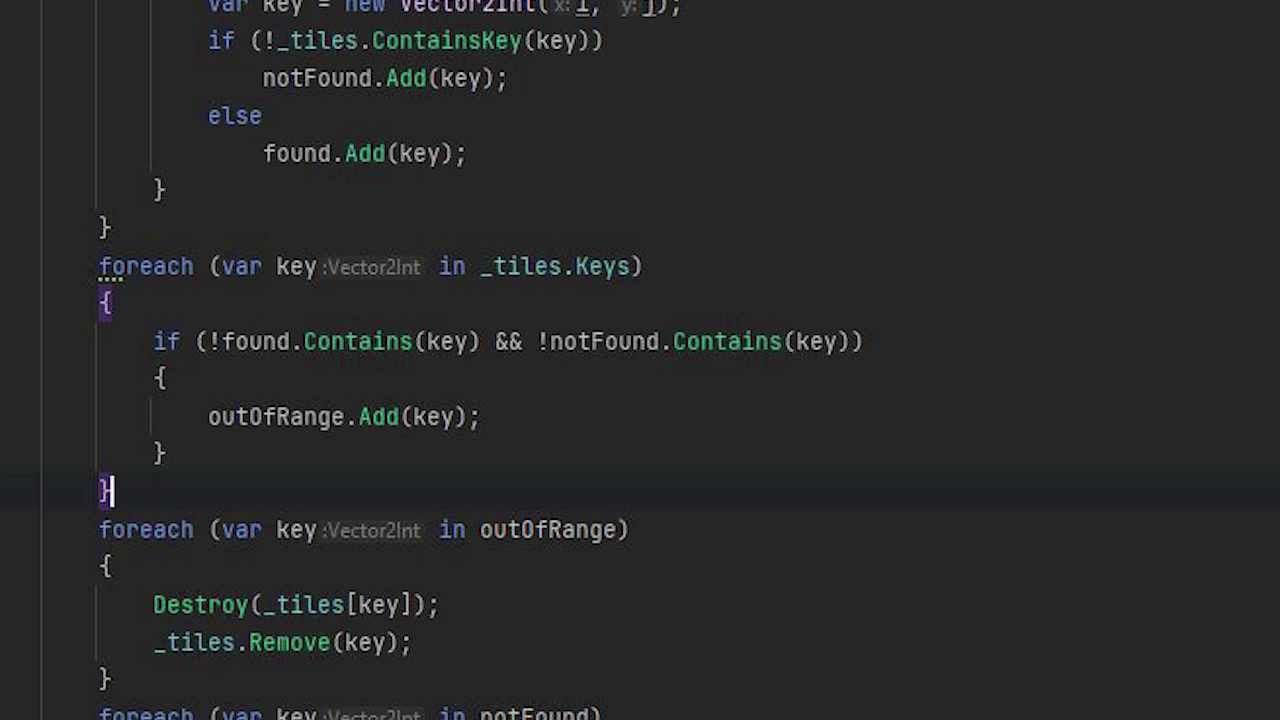
Run the tile map scene in Play mode and move around the generated terrain with trees, rocks and houses
{"action": "scroll", "coordinate": [640, 360], "scroll_direction": "down", "scroll_amount": 3}
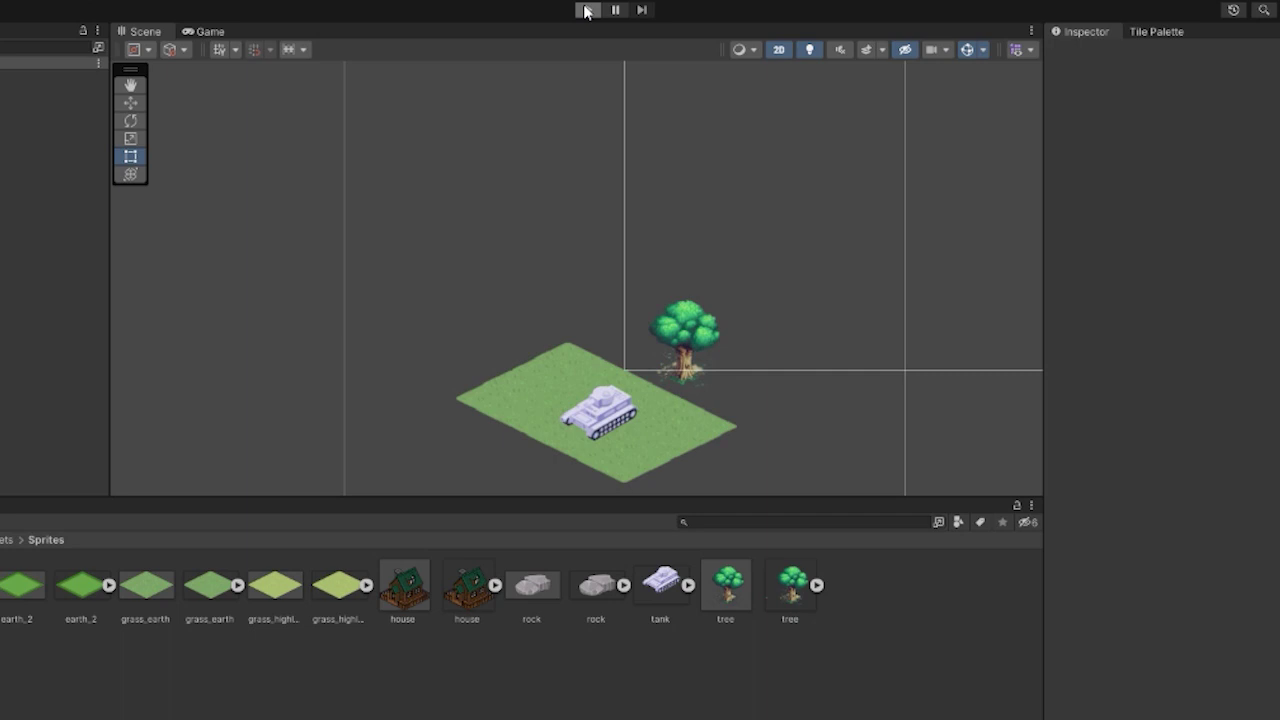
{"action": "left_click", "coordinate": [587, 10]}
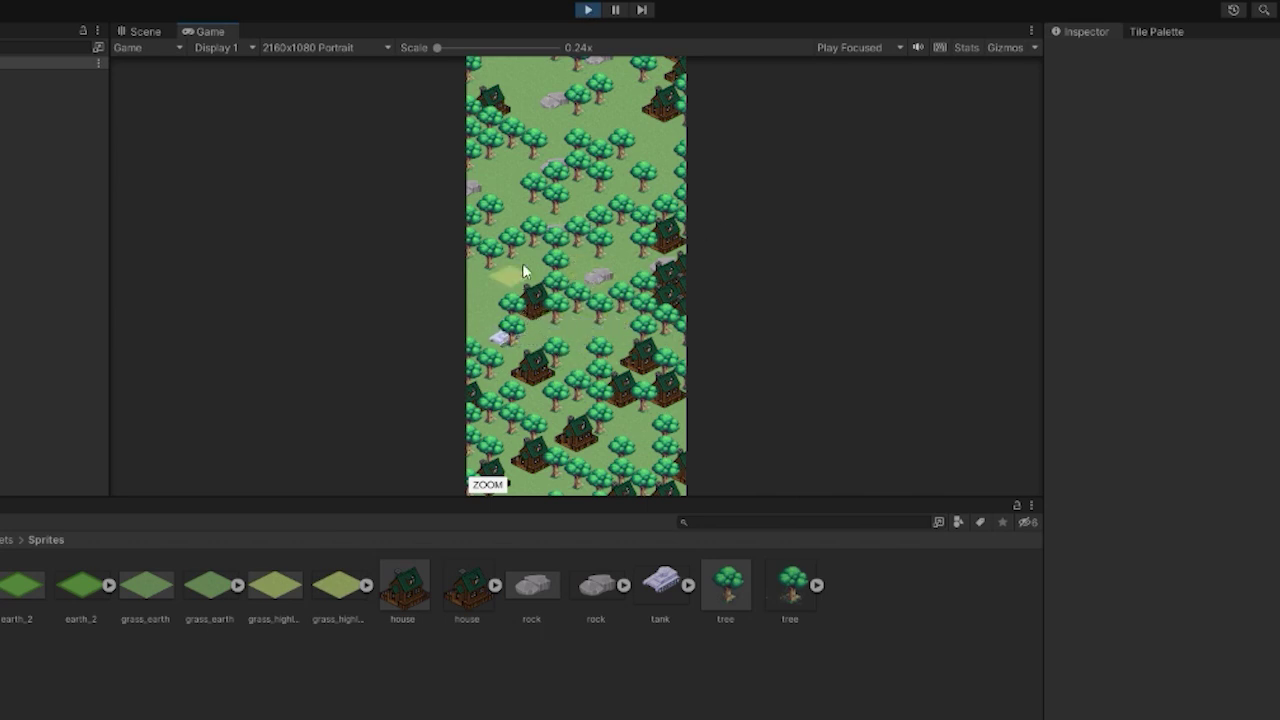
{"action": "mouse_move", "coordinate": [516, 256]}
{"action": "left_mouse_down"}
{"action": "mouse_move", "coordinate": [586, 369]}
{"action": "mouse_move", "coordinate": [552, 428]}
{"action": "mouse_move", "coordinate": [524, 238]}
{"action": "left_mouse_up"}
{"action": "left_click", "coordinate": [608, 170]}
{"action": "left_click_drag", "start_coordinate": [519, 264], "coordinate": [664, 438]}
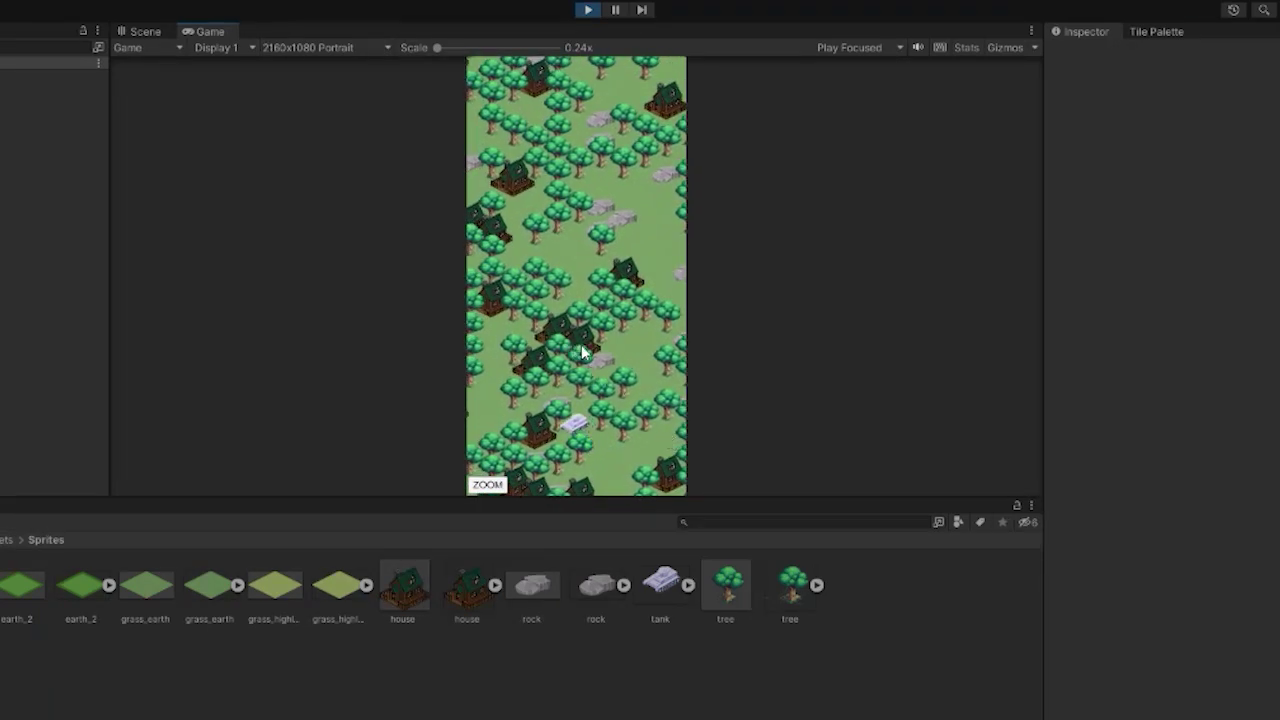
{"action": "left_click_drag", "start_coordinate": [581, 344], "coordinate": [559, 258]}
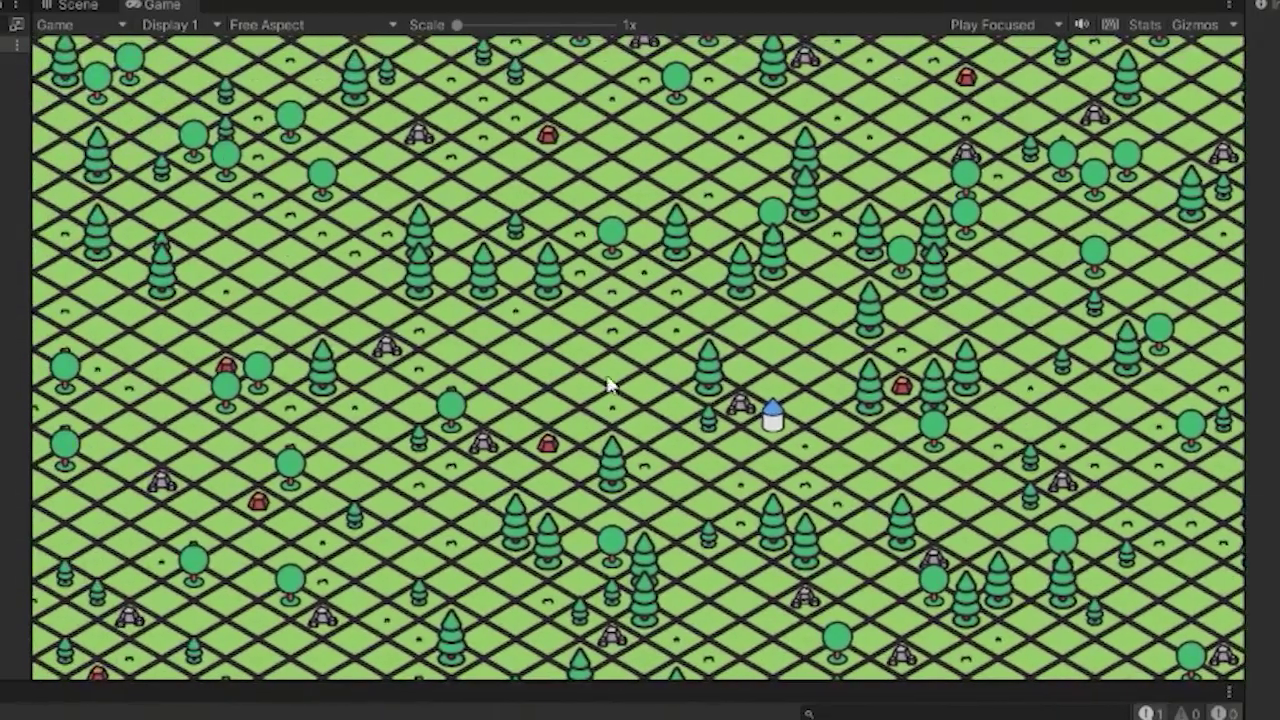
Try placing three red-roofed towers on free tiles of the isometric map
{"action": "left_click", "coordinate": [555, 338]}
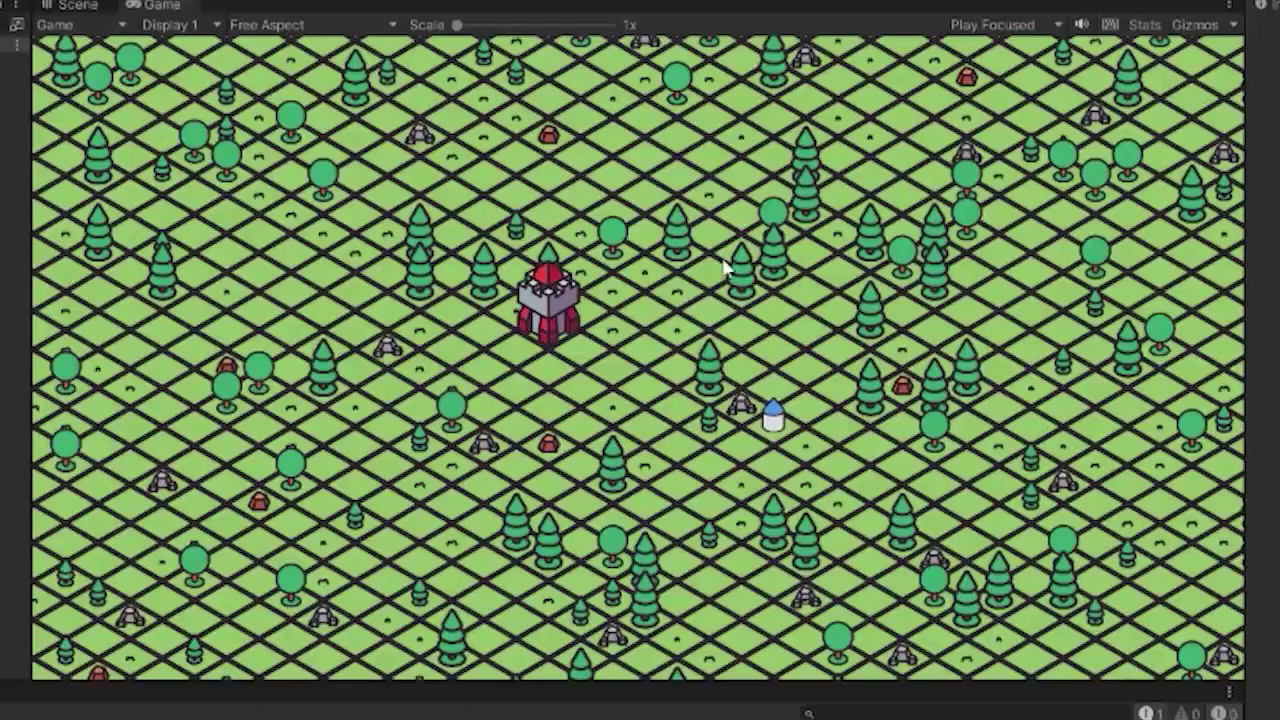
{"action": "left_click", "coordinate": [748, 172]}
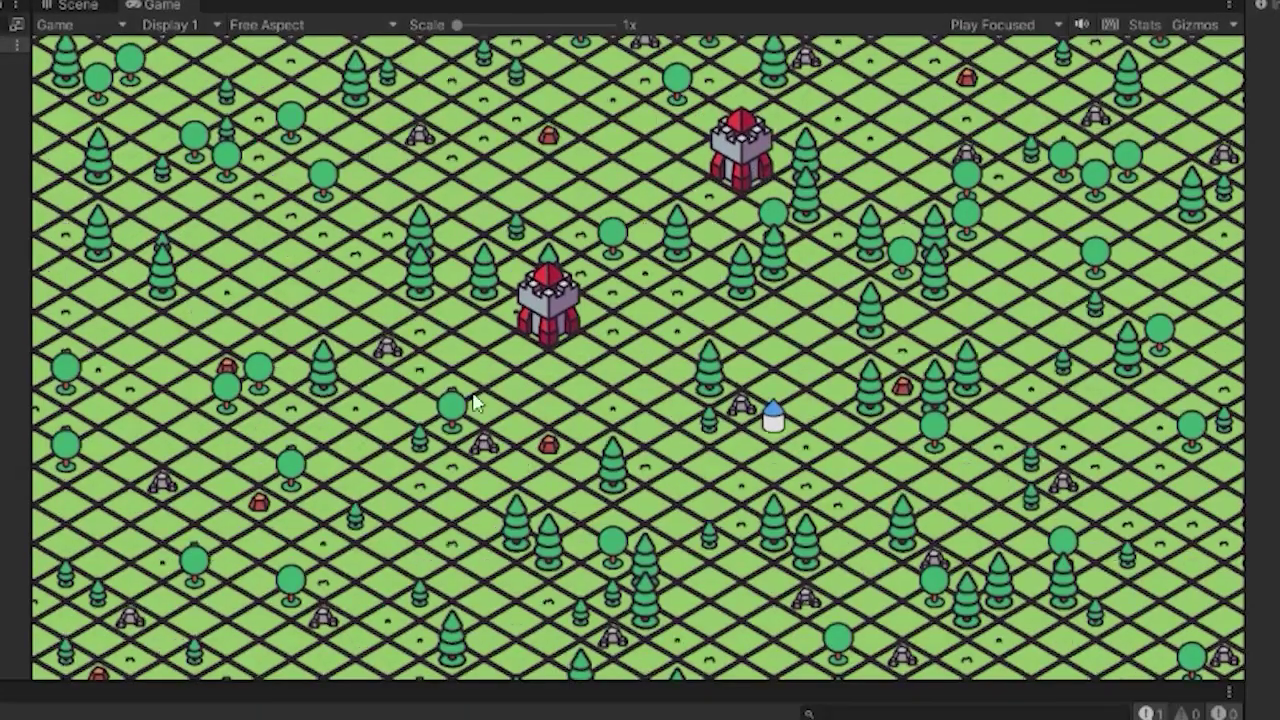
{"action": "key", "text": "a"}
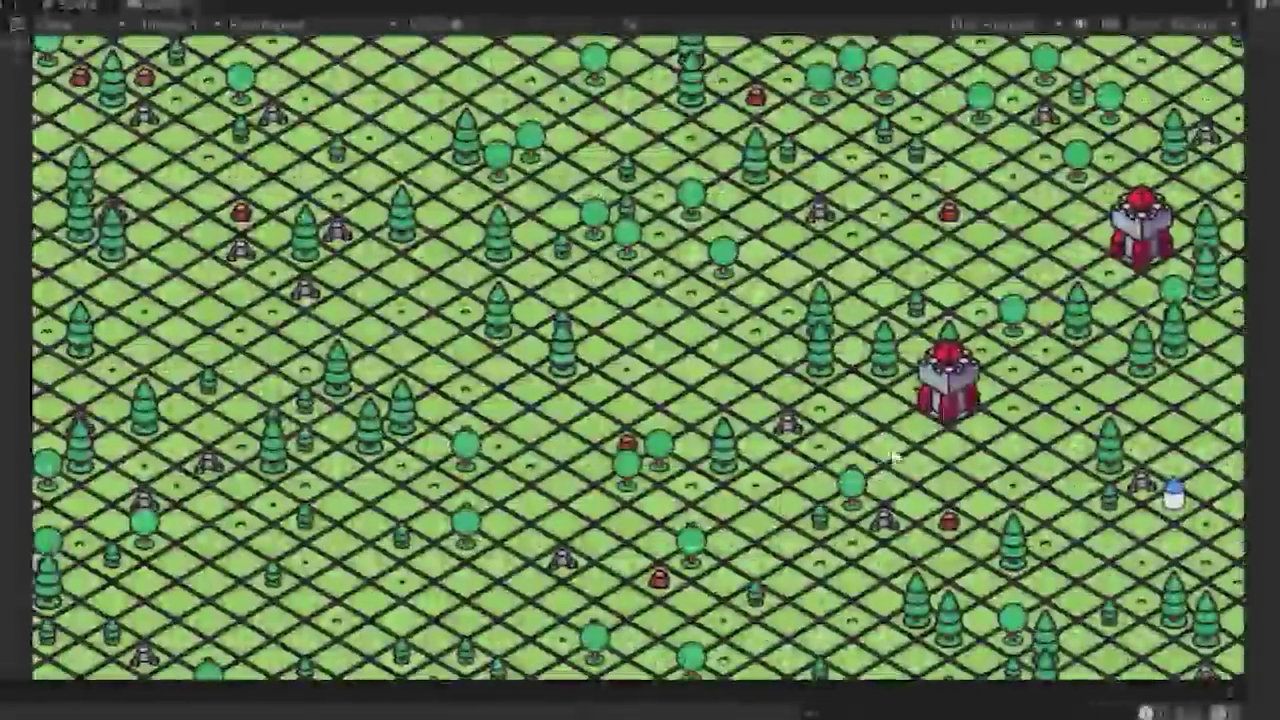
{"action": "key", "text": "d"}
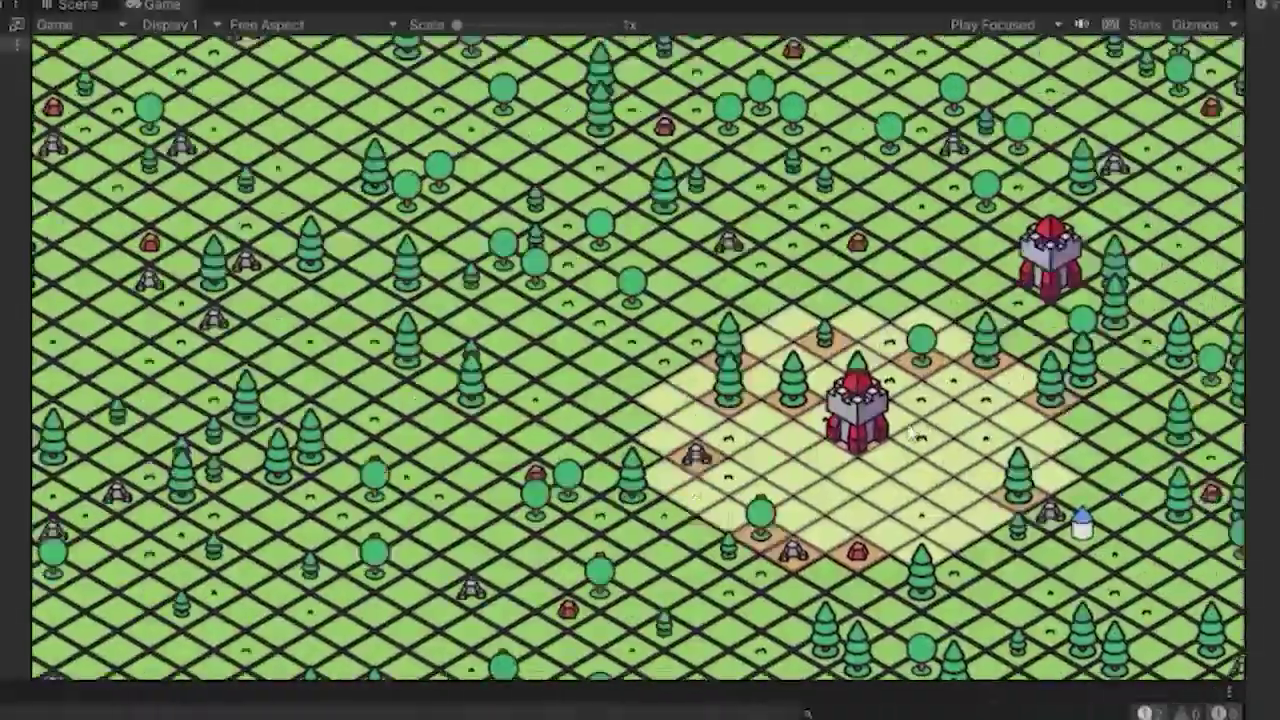
{"action": "key", "text": "d"}
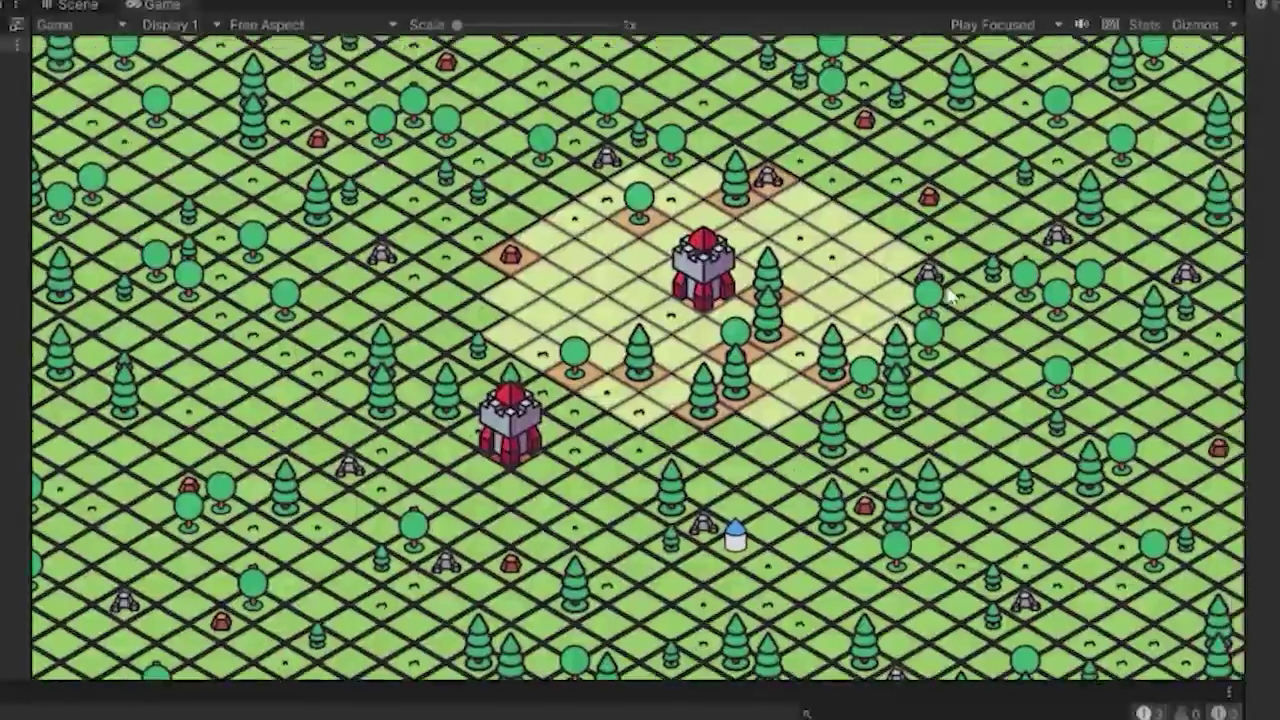
{"action": "left_click", "coordinate": [818, 282]}
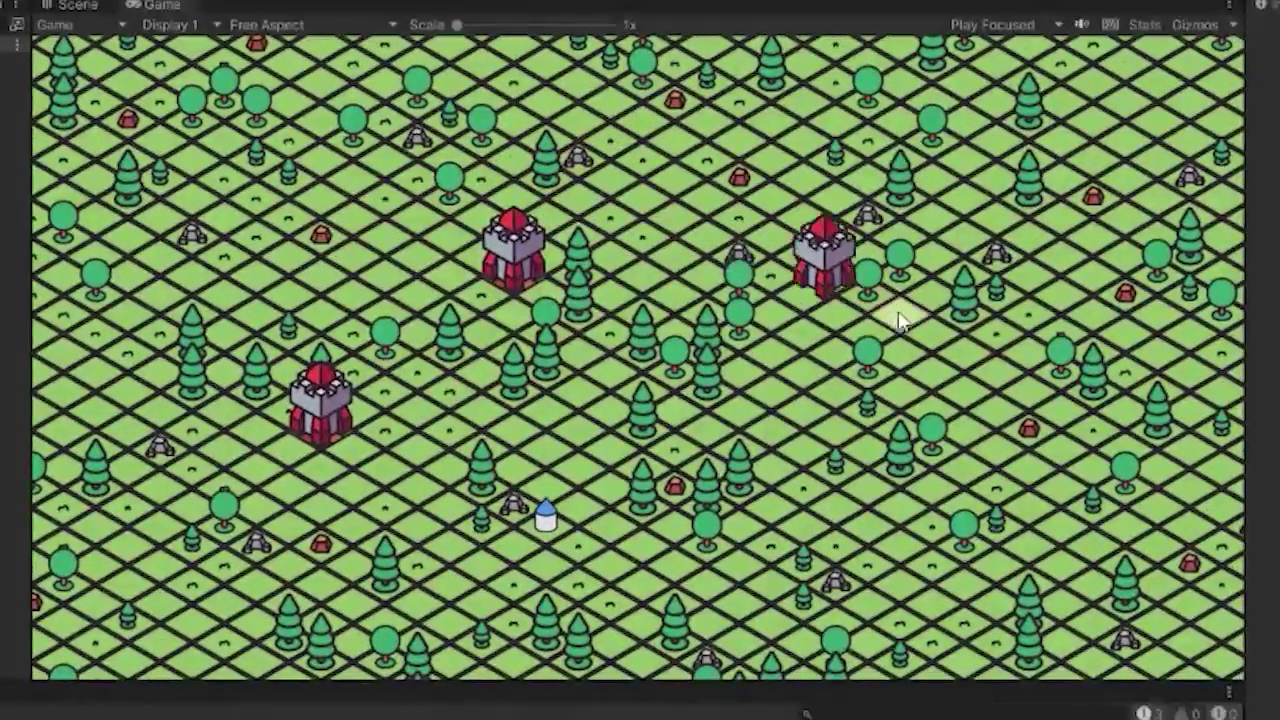
{"action": "left_click", "coordinate": [897, 312]}
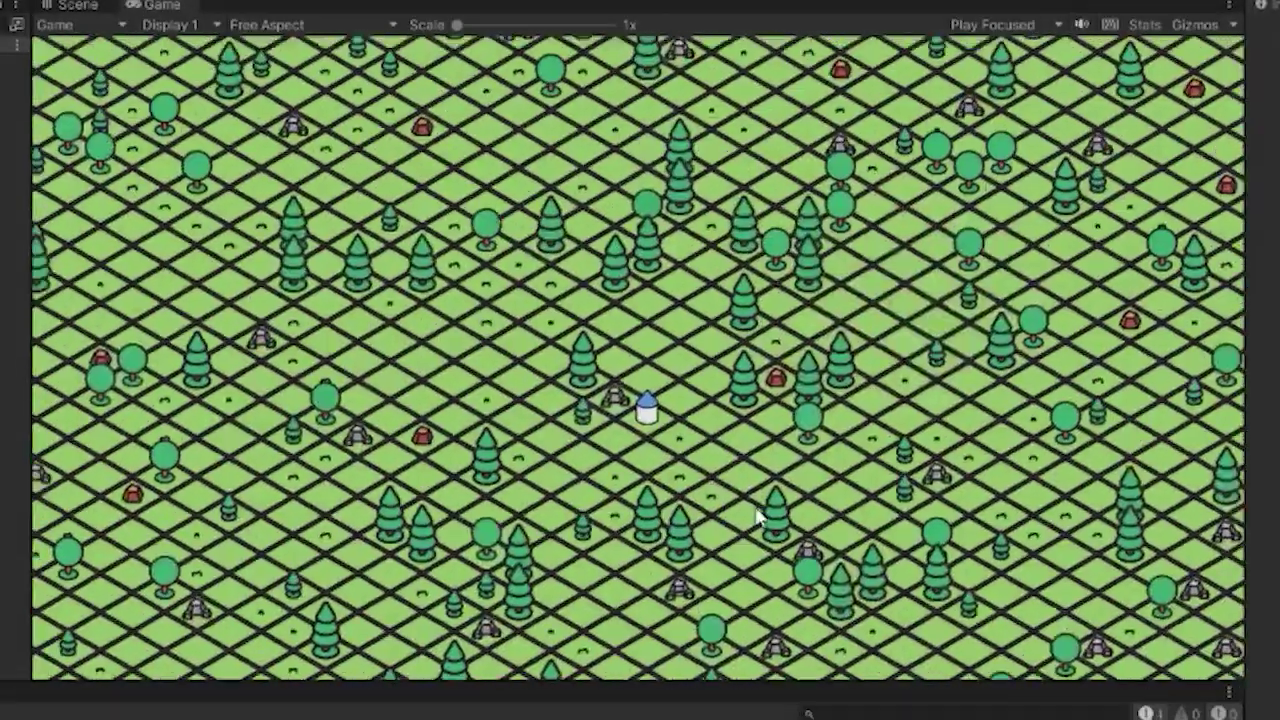
Place a red-roofed tower northwest of the blue-roofed building and a second one northeast of the first
{"action": "key", "text": "a"}
{"action": "left_click", "coordinate": [545, 325]}
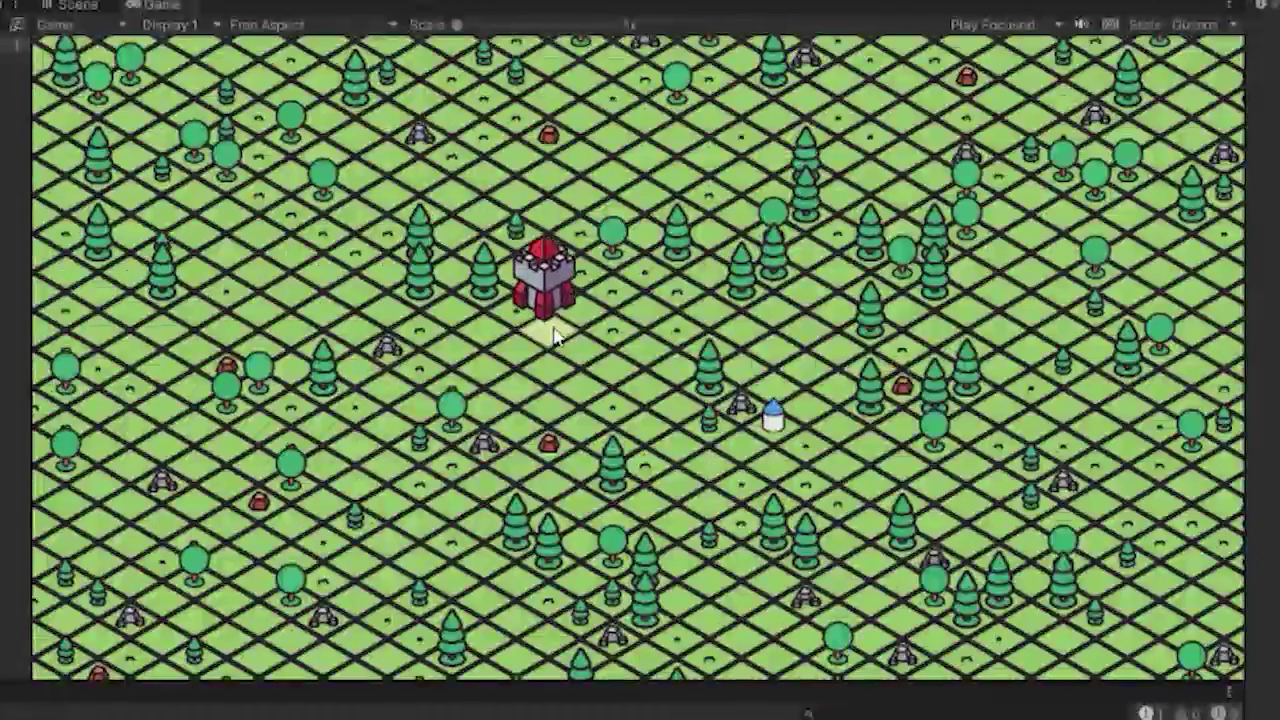
{"action": "left_click", "coordinate": [750, 215]}
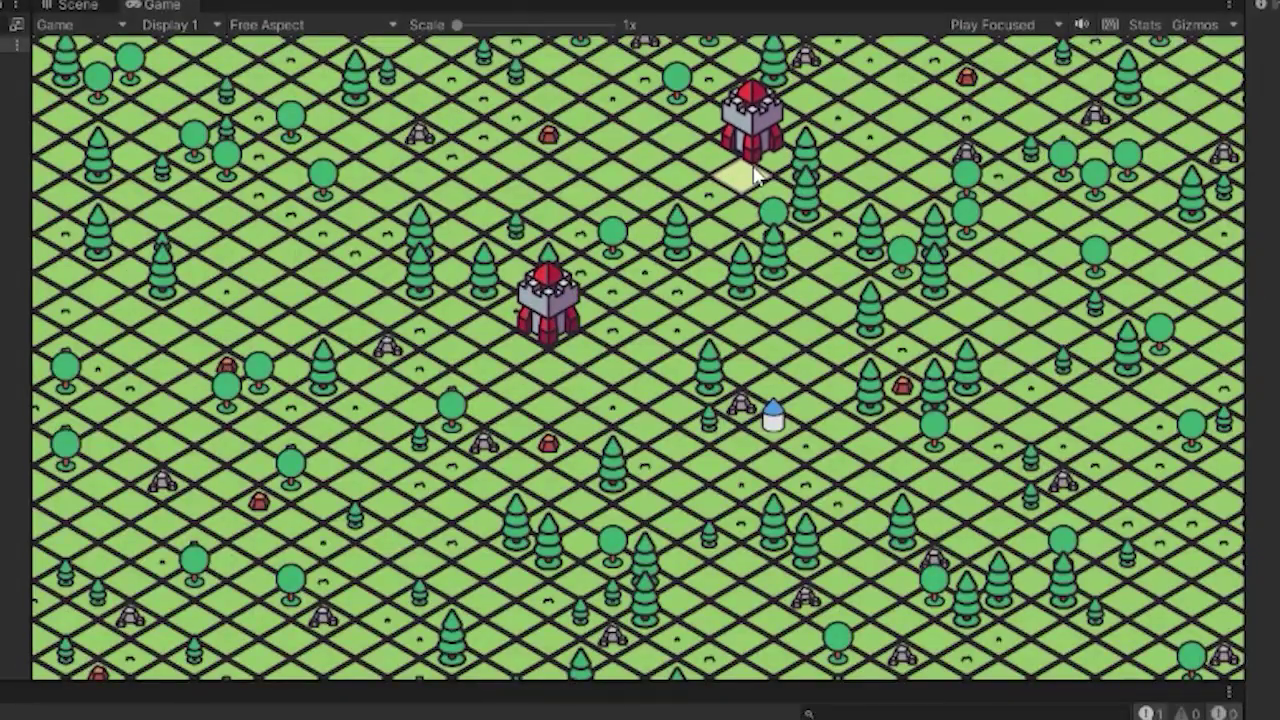
{"action": "left_click", "coordinate": [755, 175]}
Place a third tower on a free tile farther east and highlight the range of the first tower
{"action": "key", "text": "a"}
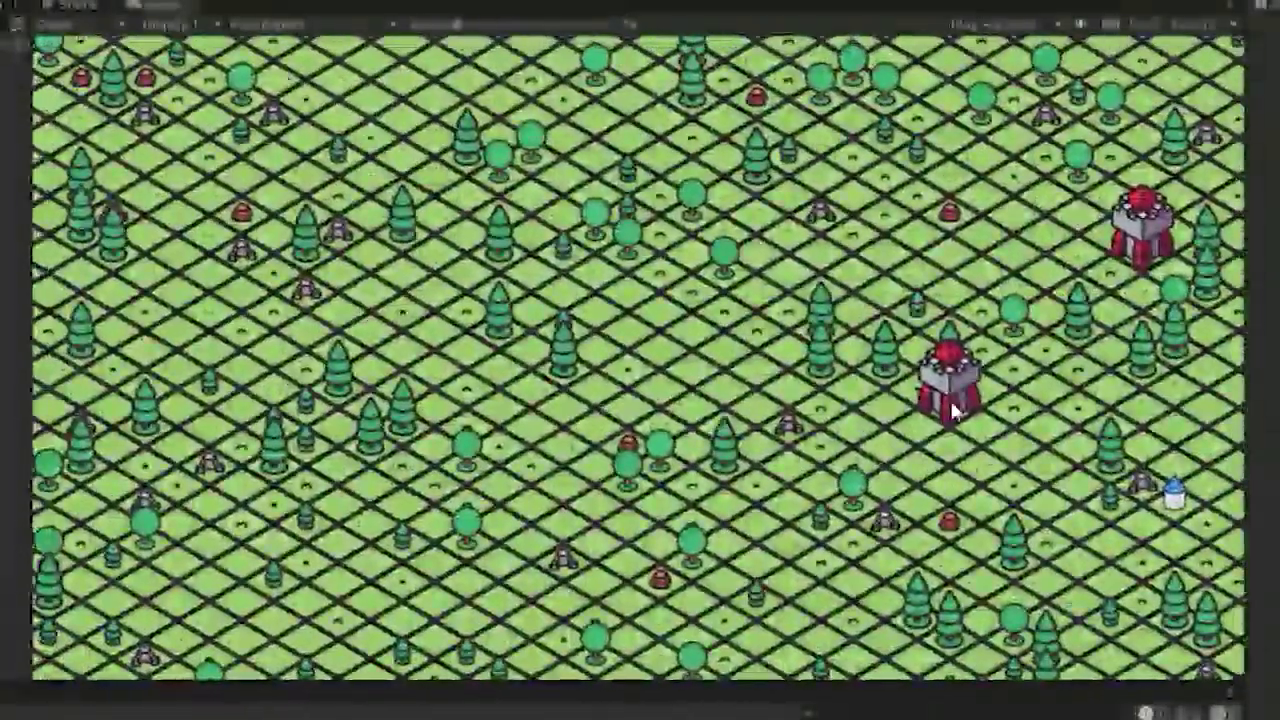
{"action": "key", "text": "d"}
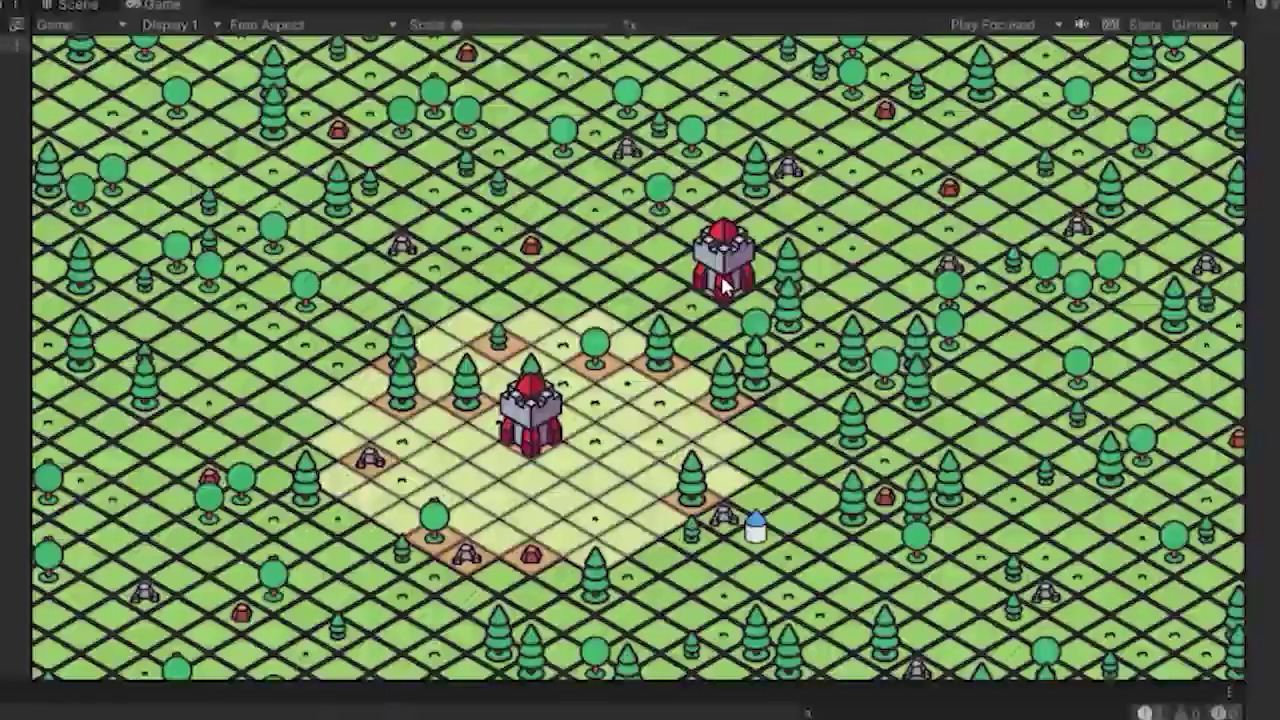
{"action": "key", "text": "d"}
{"action": "key", "text": "1"}
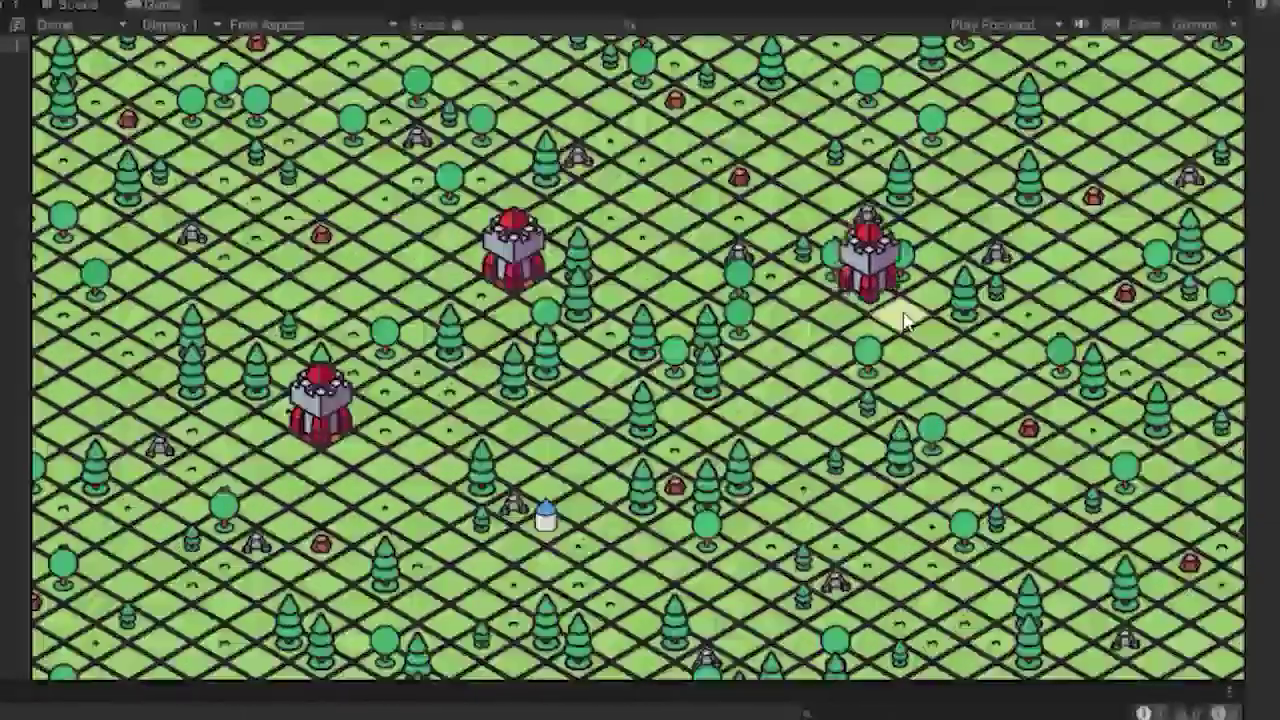
{"action": "left_click", "coordinate": [905, 320]}
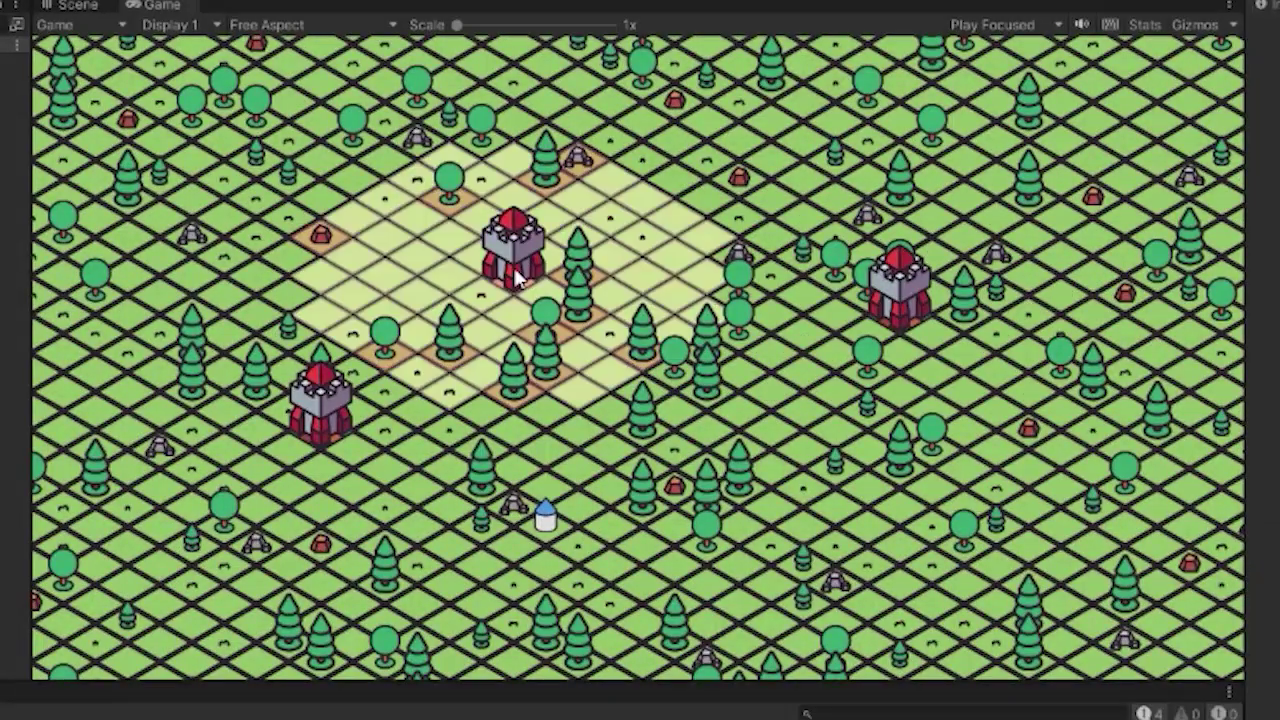
{"action": "left_click", "coordinate": [328, 424]}
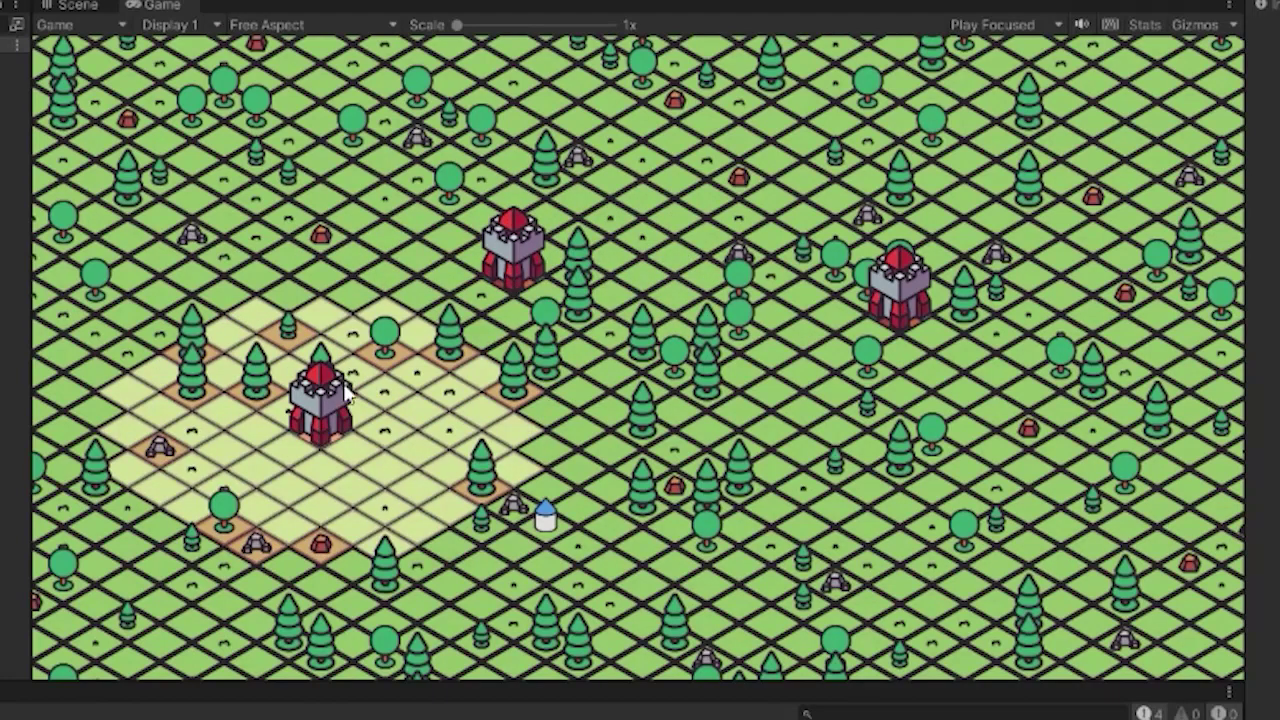
Build a diagonal row of towers on adjacent tiles with a small cluster of towers beside it
{"action": "left_click", "coordinate": [588, 405]}
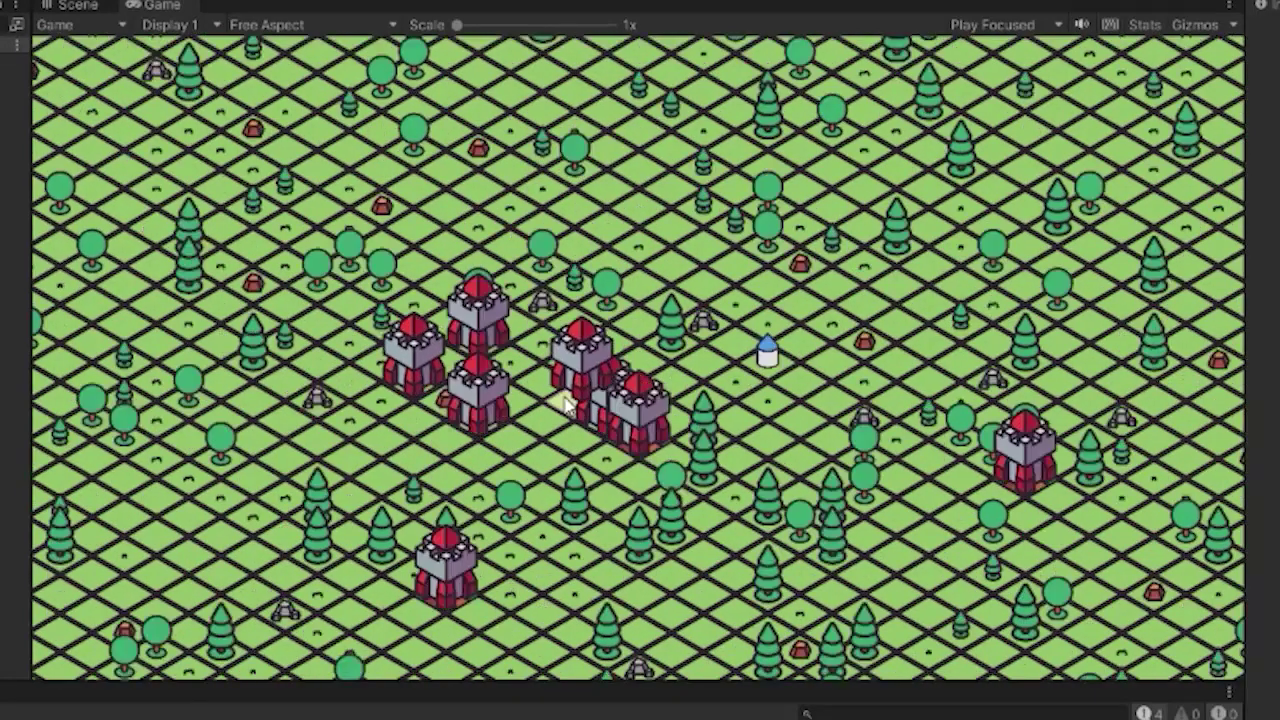
{"action": "left_click", "coordinate": [565, 405]}
{"action": "left_click", "coordinate": [514, 372]}
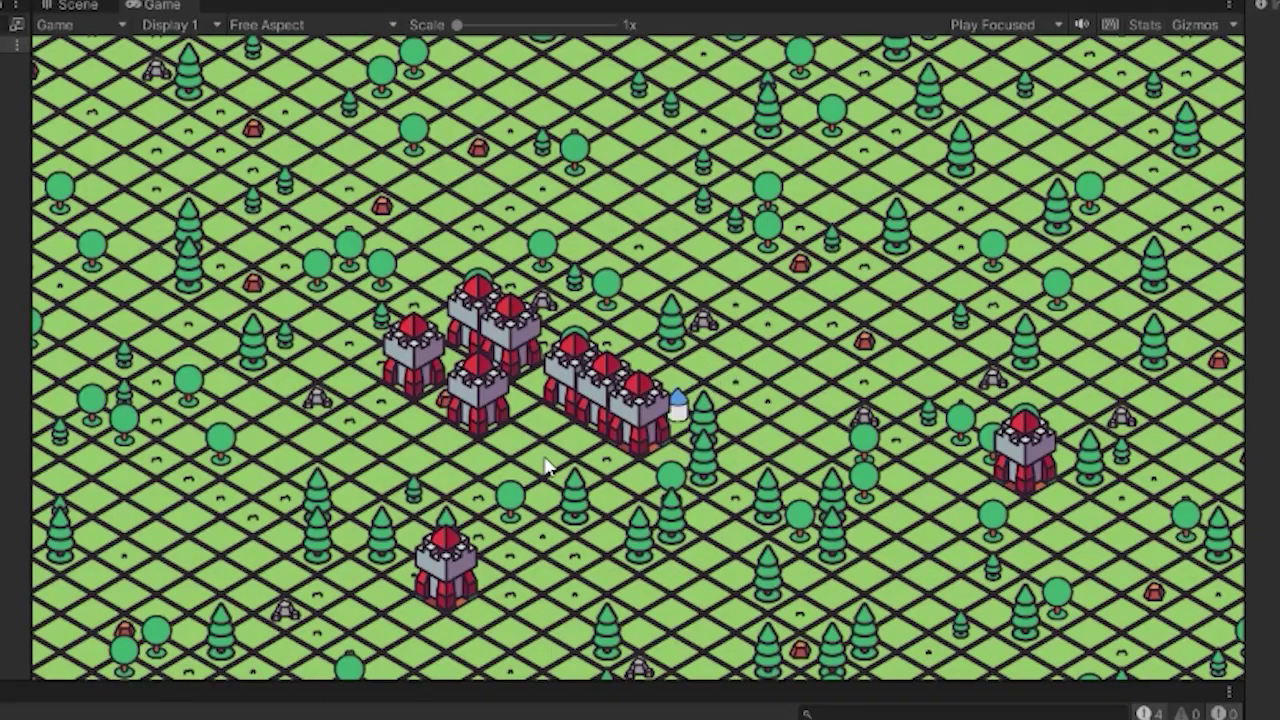
{"action": "left_click", "coordinate": [665, 452]}
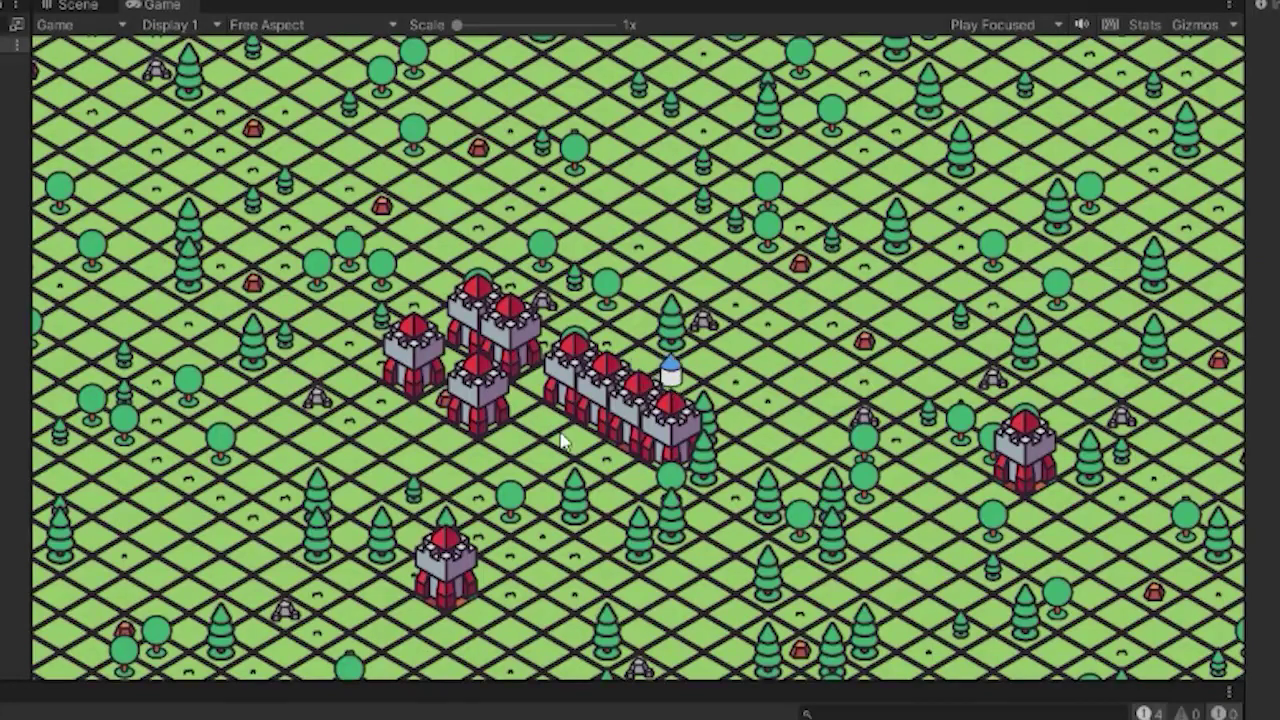
{"action": "left_click", "coordinate": [726, 492]}
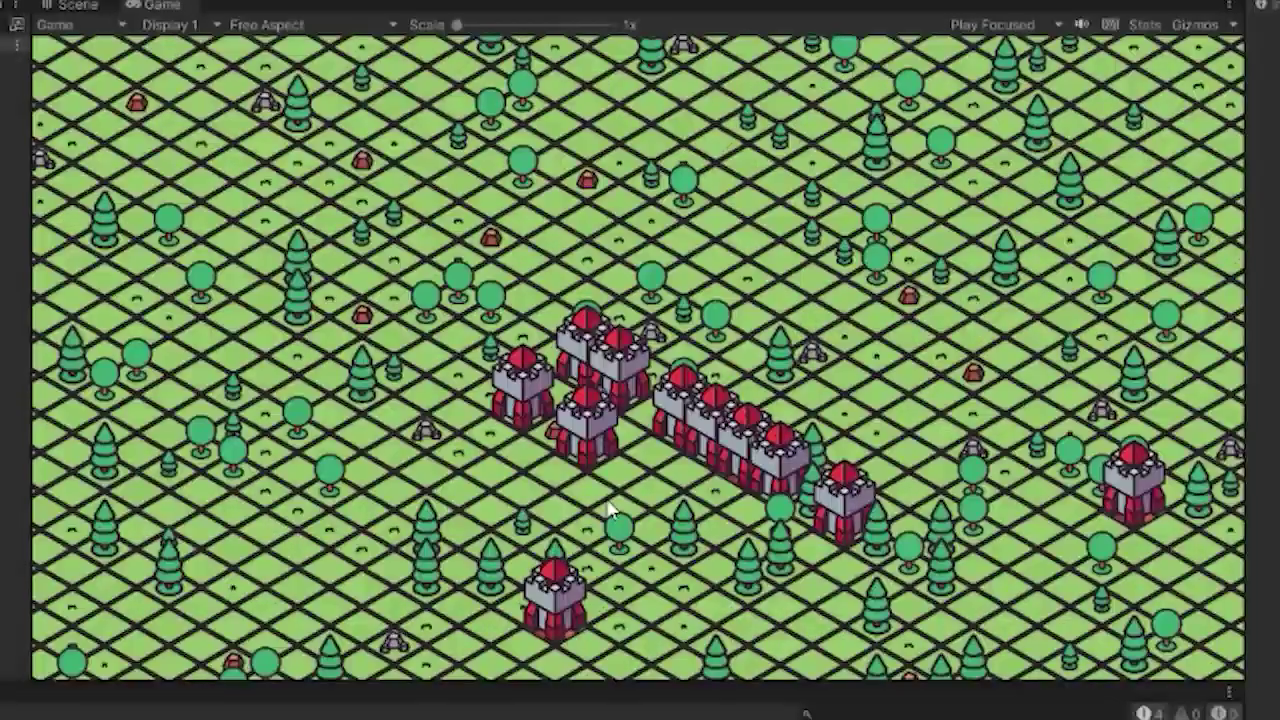
{"action": "left_click", "coordinate": [518, 440]}
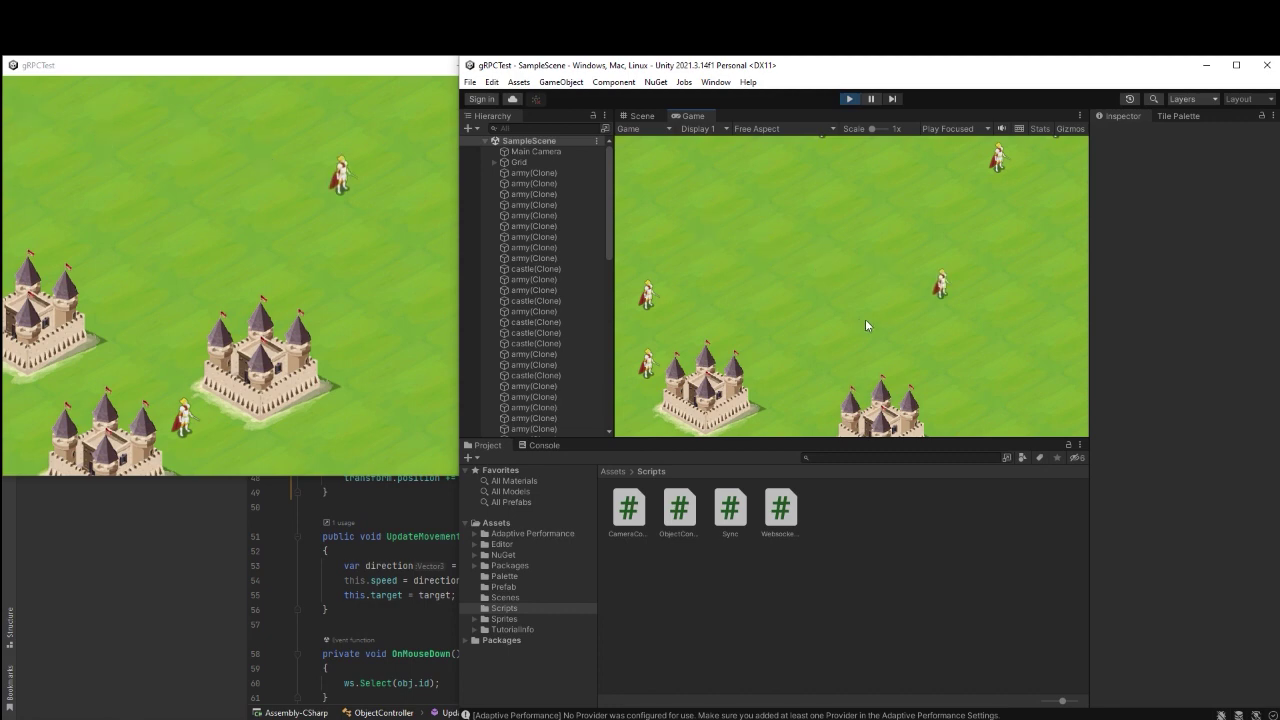
Move armies near the castles, switching between the standalone gRPCTest client and the Unity game view to compare both maps
{"action": "left_click_drag", "start_coordinate": [936, 330], "coordinate": [878, 330]}
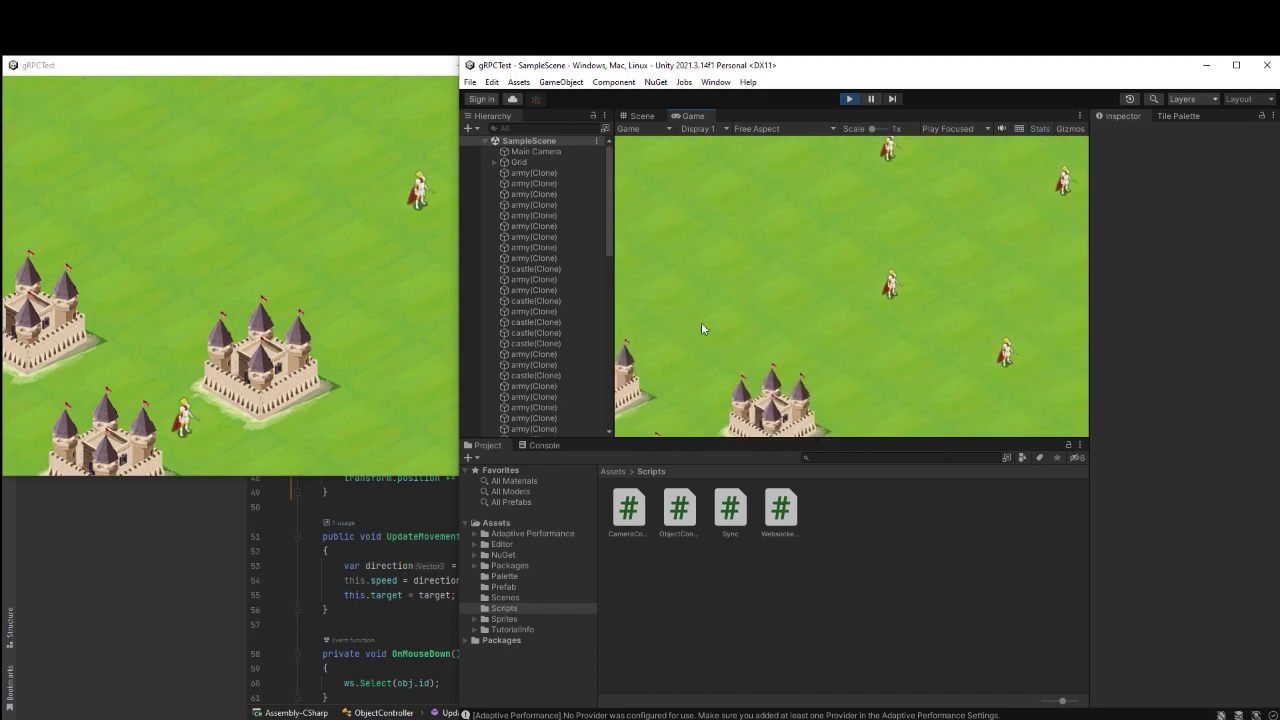
{"action": "left_click", "coordinate": [256, 274]}
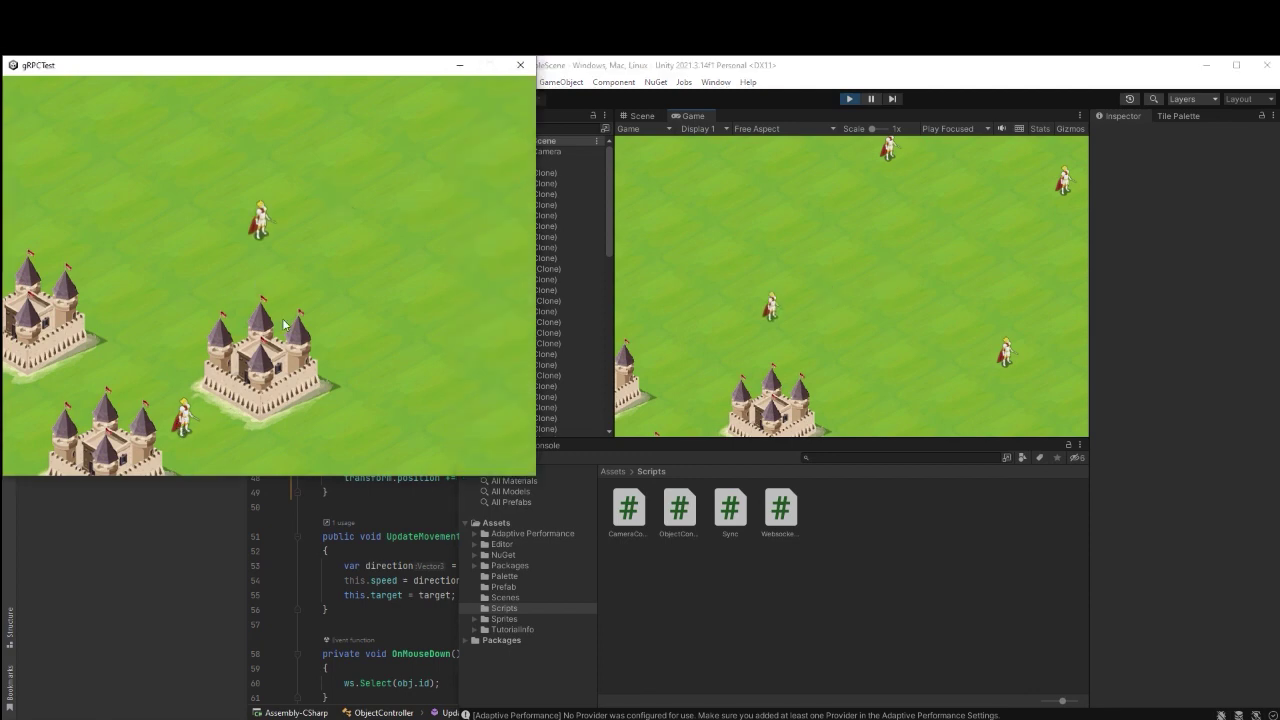
{"action": "left_click", "coordinate": [744, 339]}
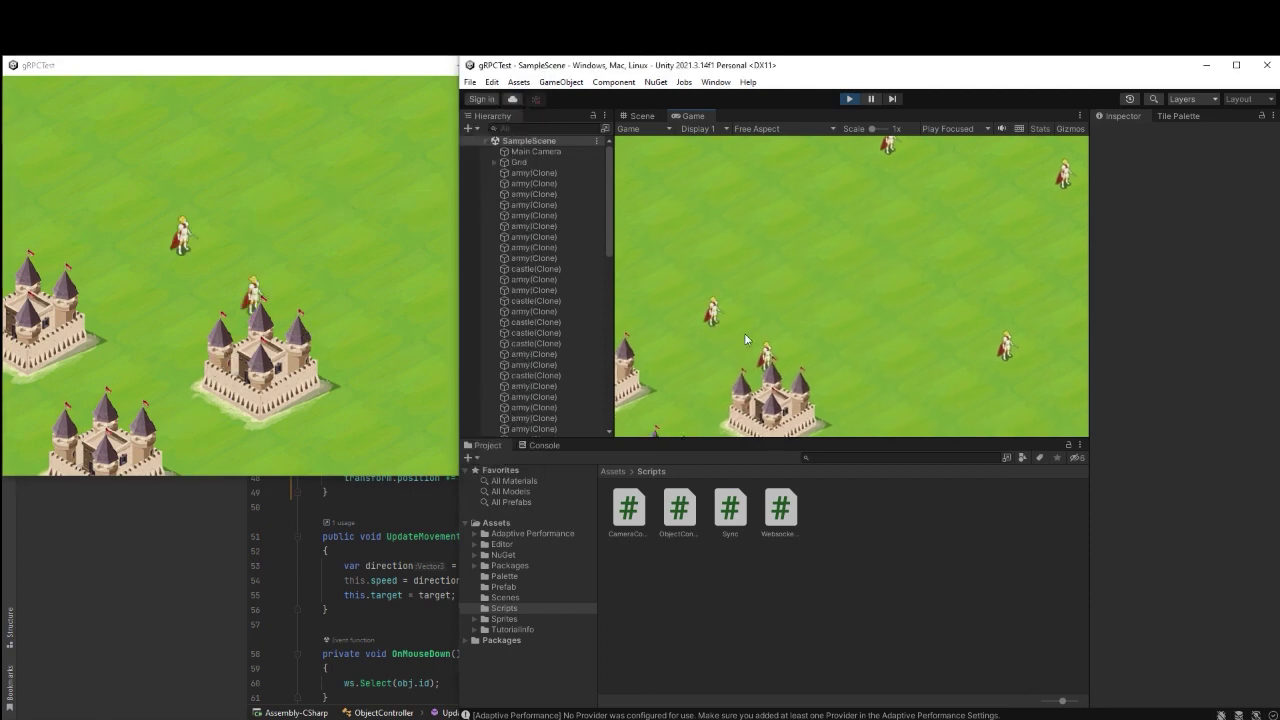
{"action": "left_click", "coordinate": [20, 238]}
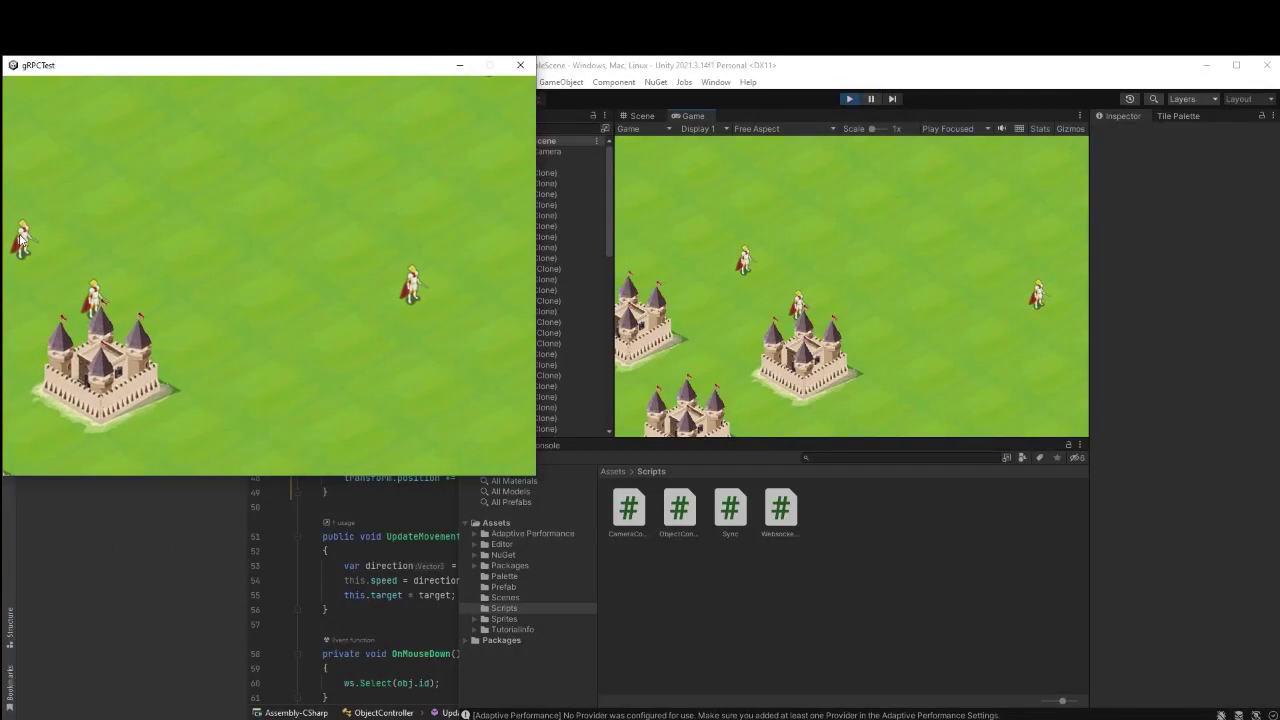
{"action": "left_click", "coordinate": [986, 258]}
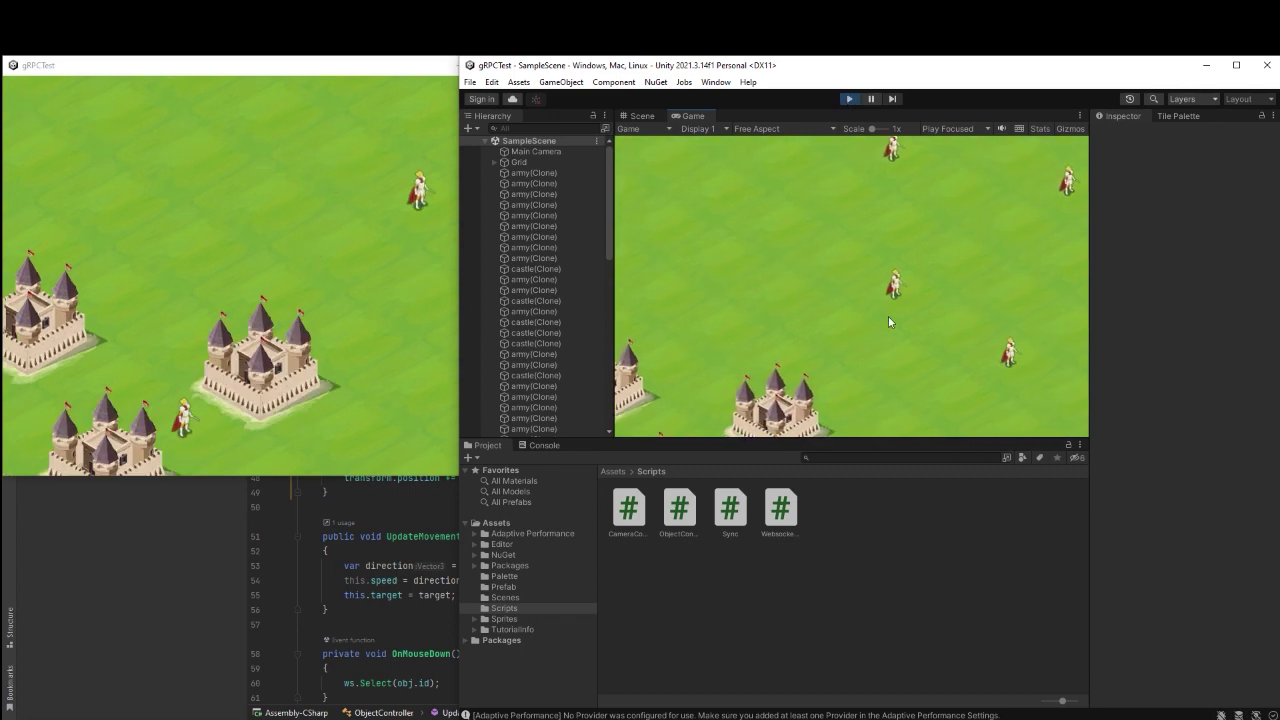
{"action": "left_click", "coordinate": [198, 405]}
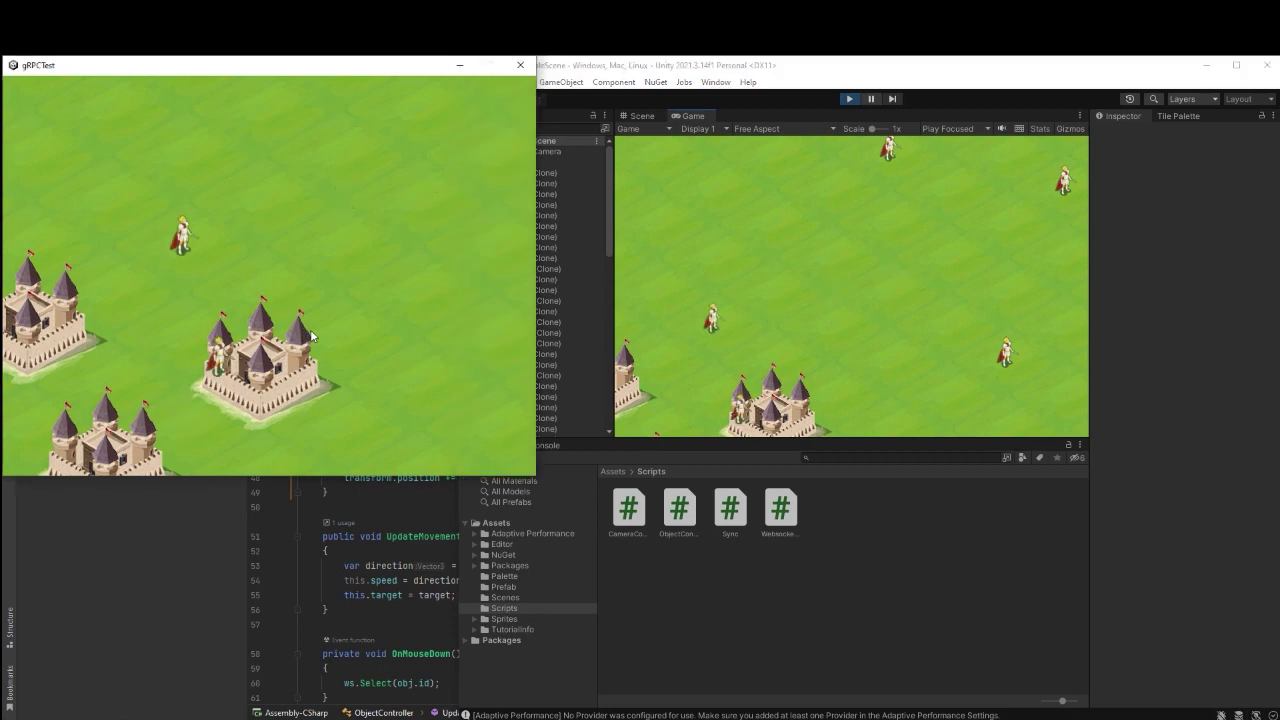
{"action": "left_click", "coordinate": [735, 368]}
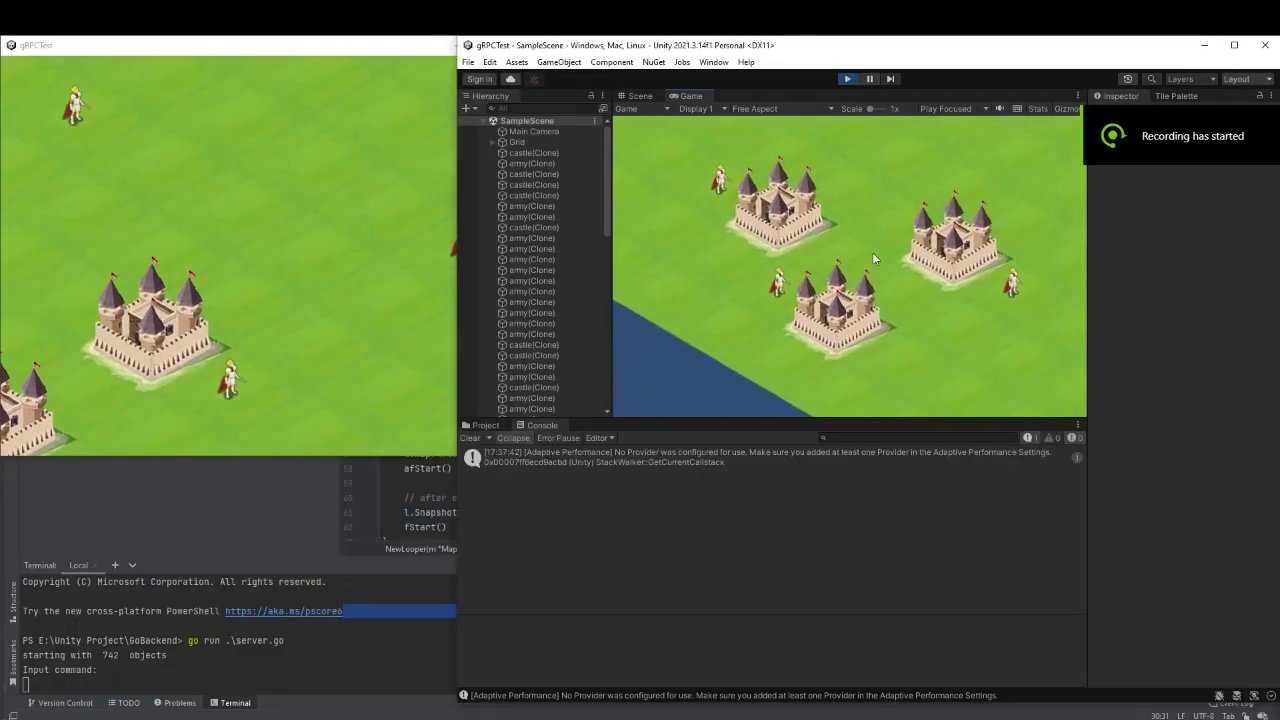
Show the same castles in both clients and move one army to tile [3,7] and another to [3,9]
{"action": "left_click", "coordinate": [406, 143]}
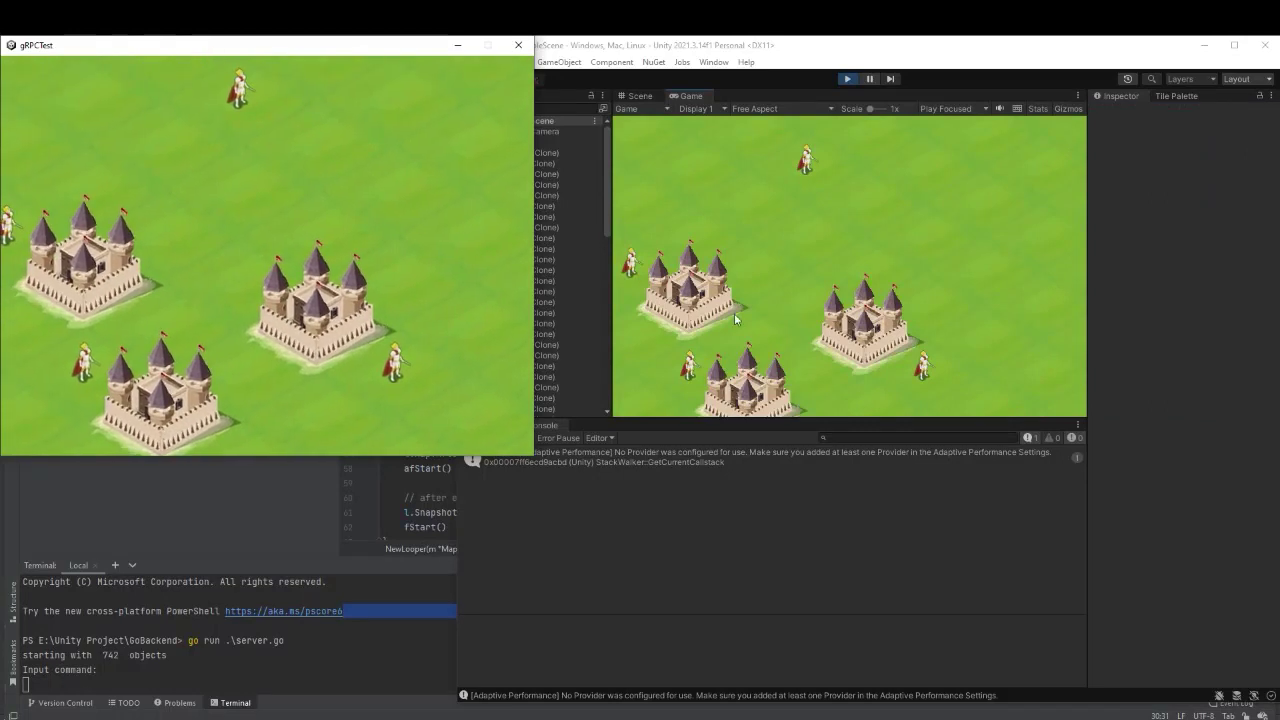
{"action": "left_click", "coordinate": [777, 288]}
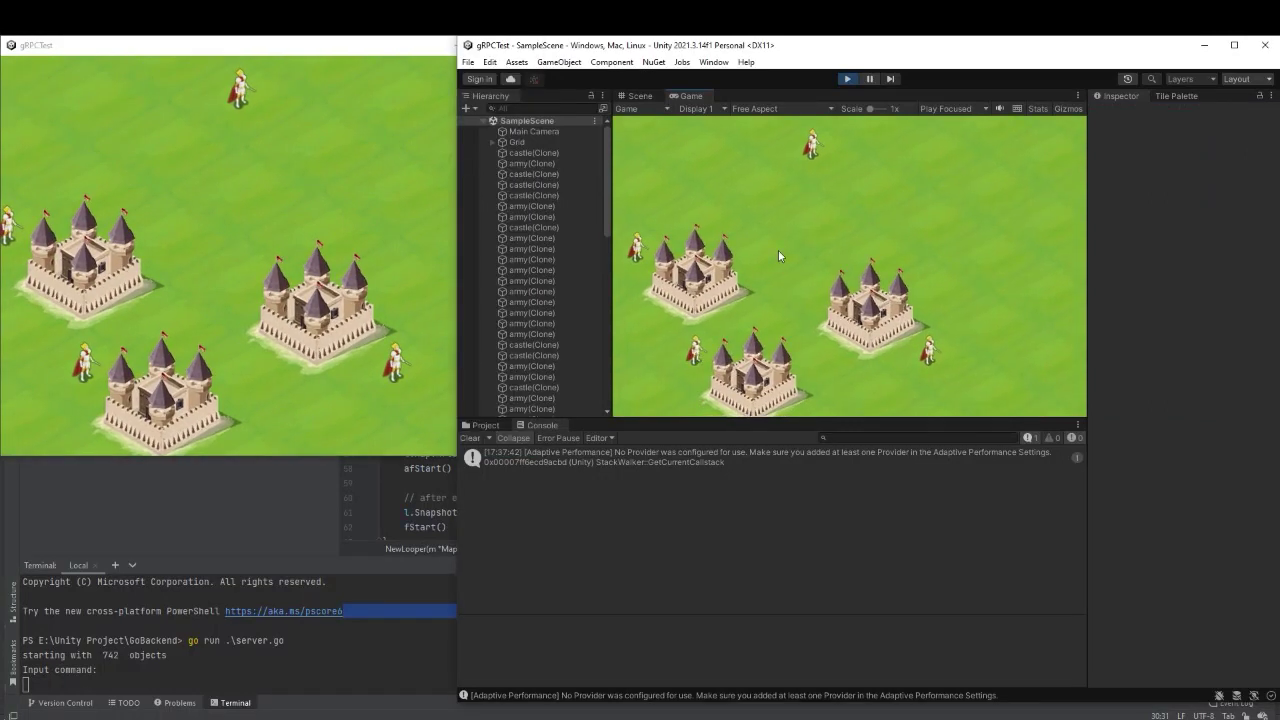
{"action": "left_click", "coordinate": [249, 289]}
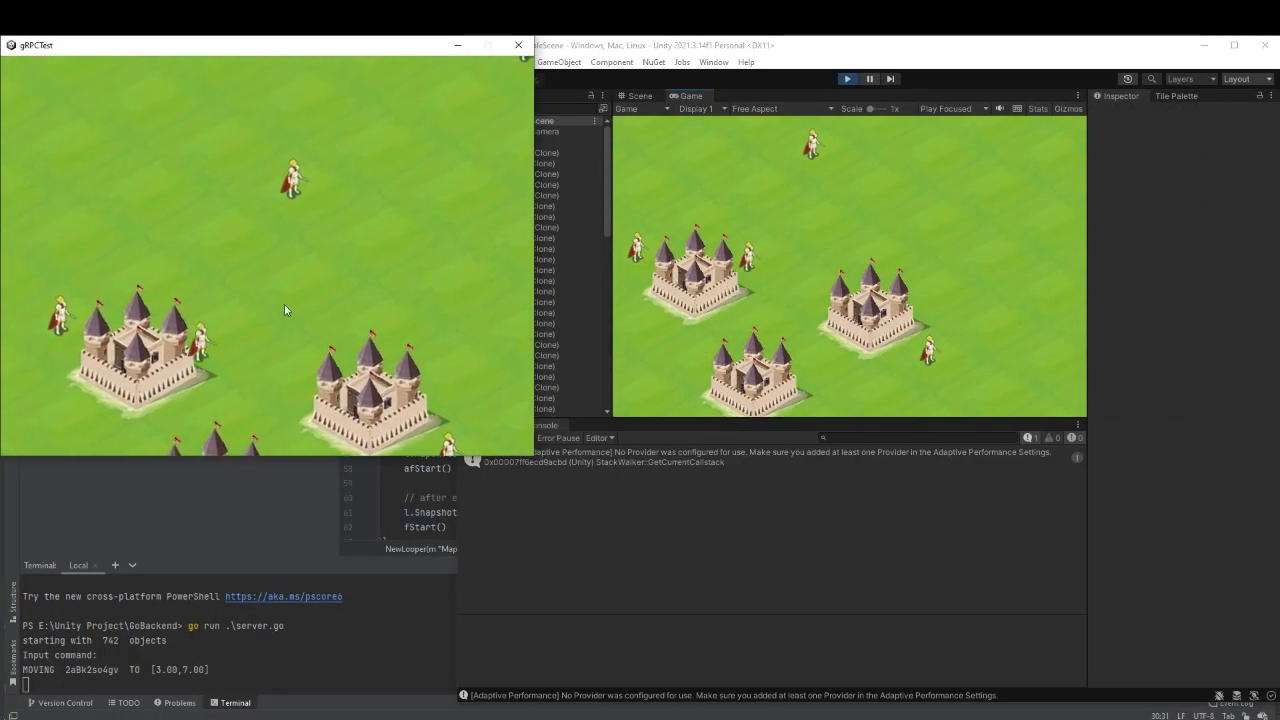
{"action": "left_click", "coordinate": [178, 246]}
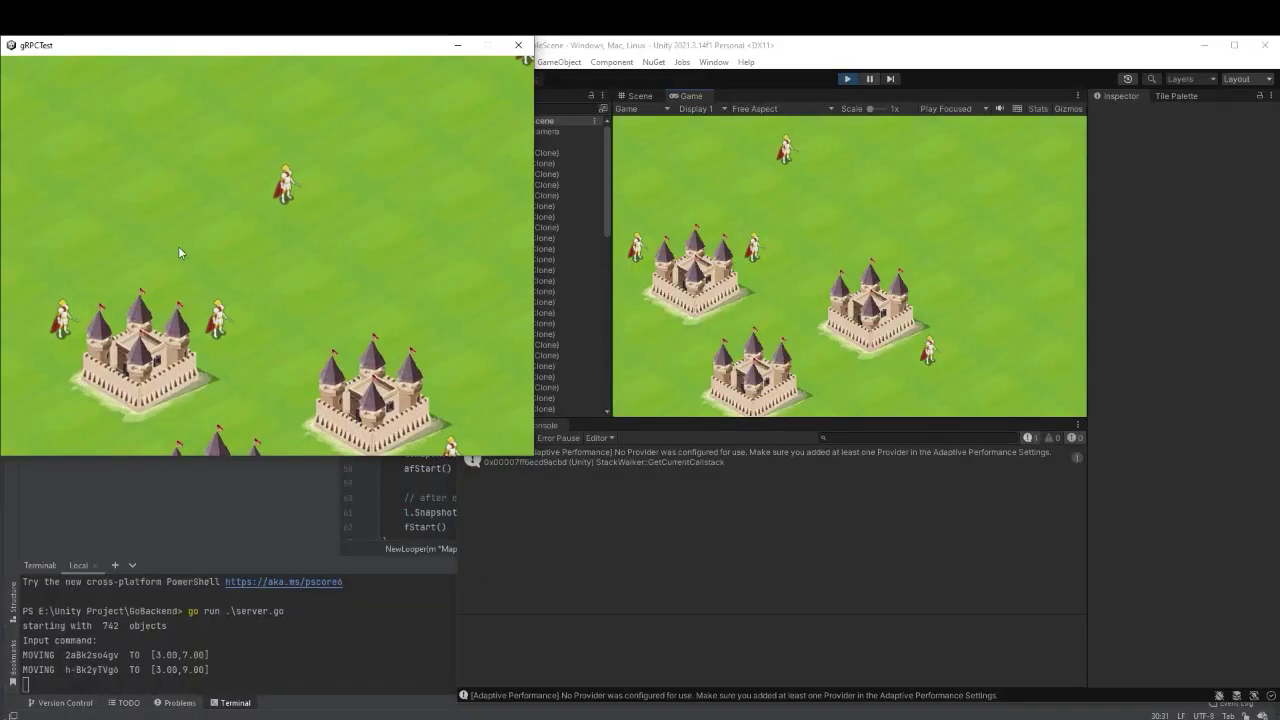
Send the army standing beside the upper-left castle to tile [4,11]
{"action": "left_click", "coordinate": [856, 276]}
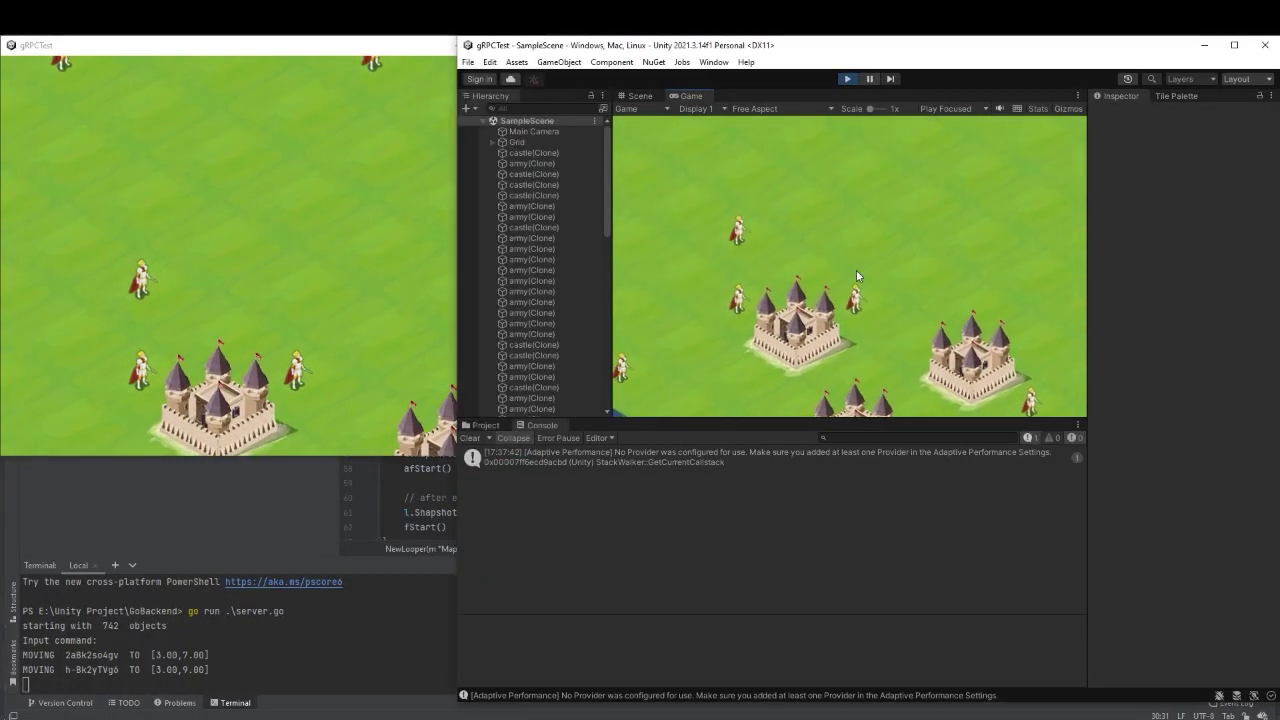
{"action": "left_click", "coordinate": [304, 299]}
{"action": "left_click", "coordinate": [80, 147]}
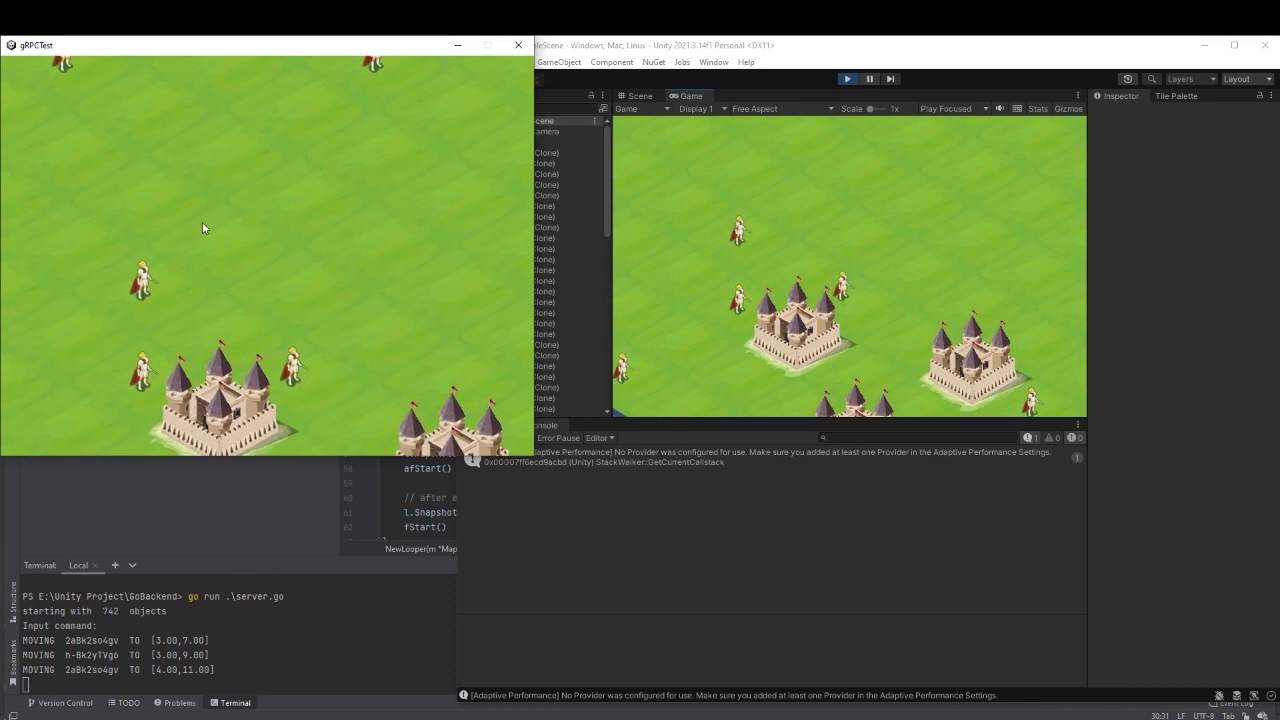
Move two more armies in the open field north of the castle to tiles [4,10] and [3,10]
{"action": "left_click", "coordinate": [838, 289]}
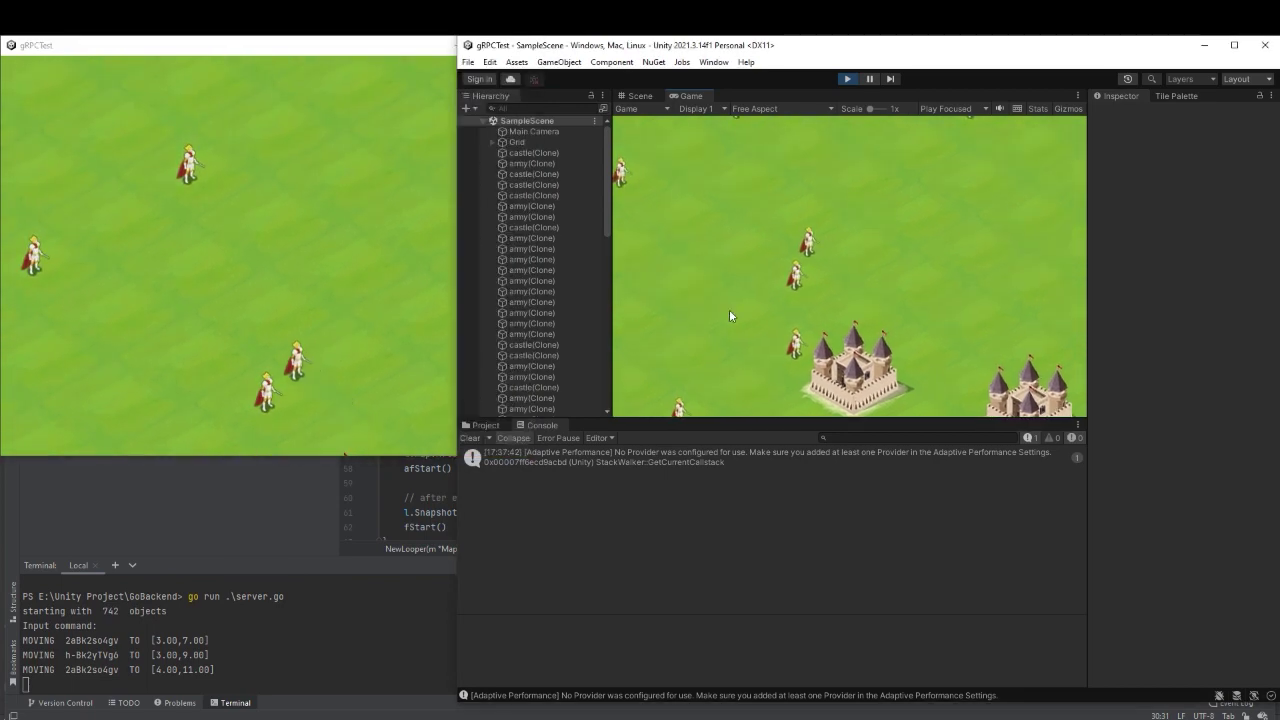
{"action": "left_click", "coordinate": [332, 278]}
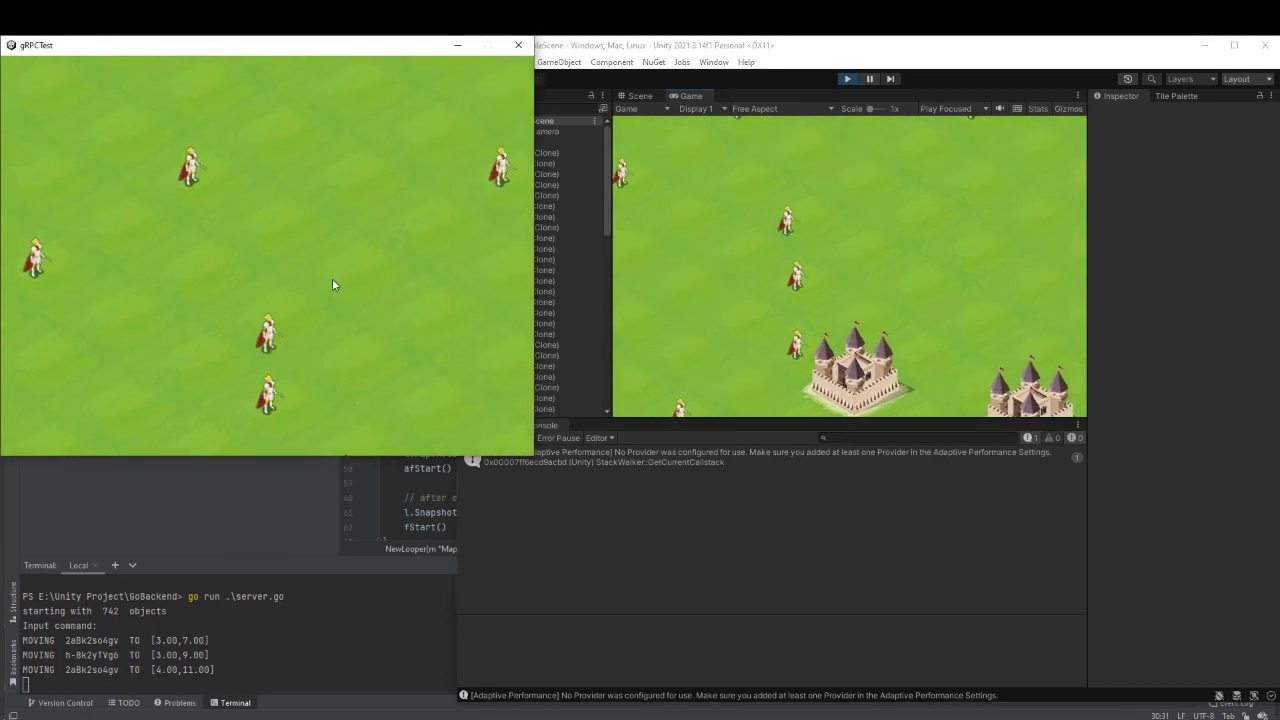
{"action": "left_click", "coordinate": [622, 186]}
{"action": "left_click", "coordinate": [809, 217]}
{"action": "left_click", "coordinate": [396, 343]}
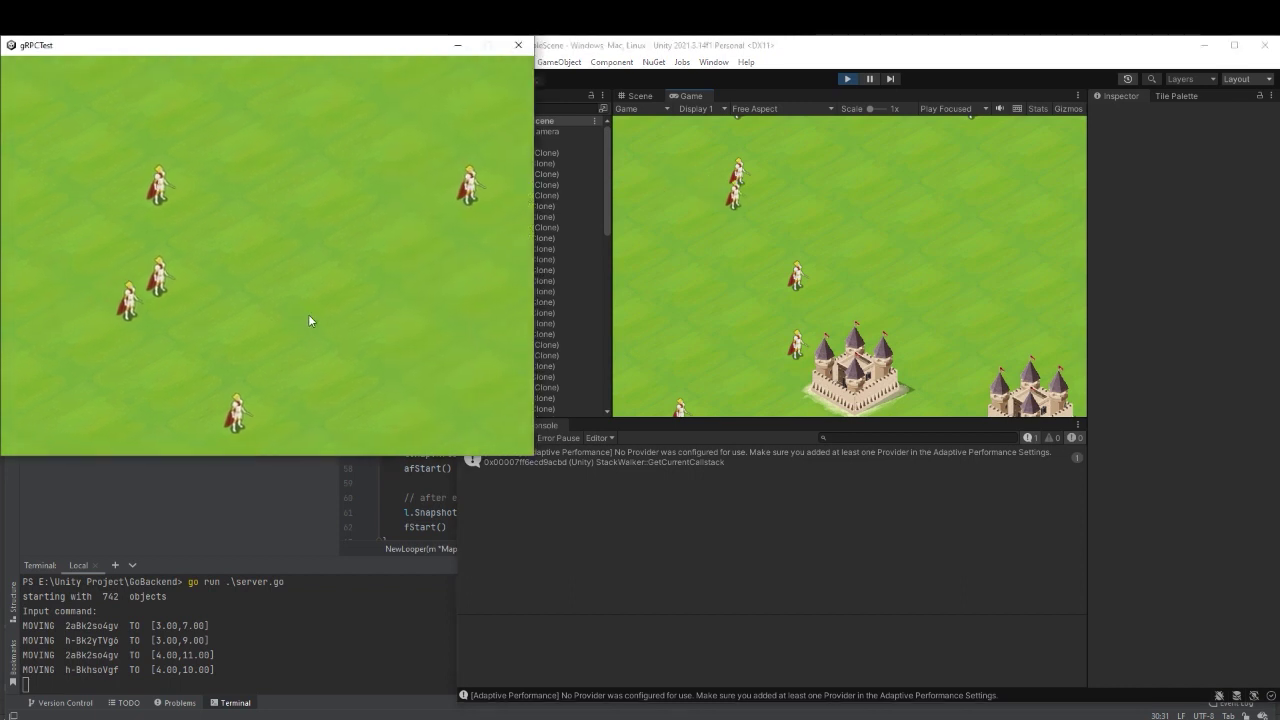
{"action": "left_click", "coordinate": [155, 371]}
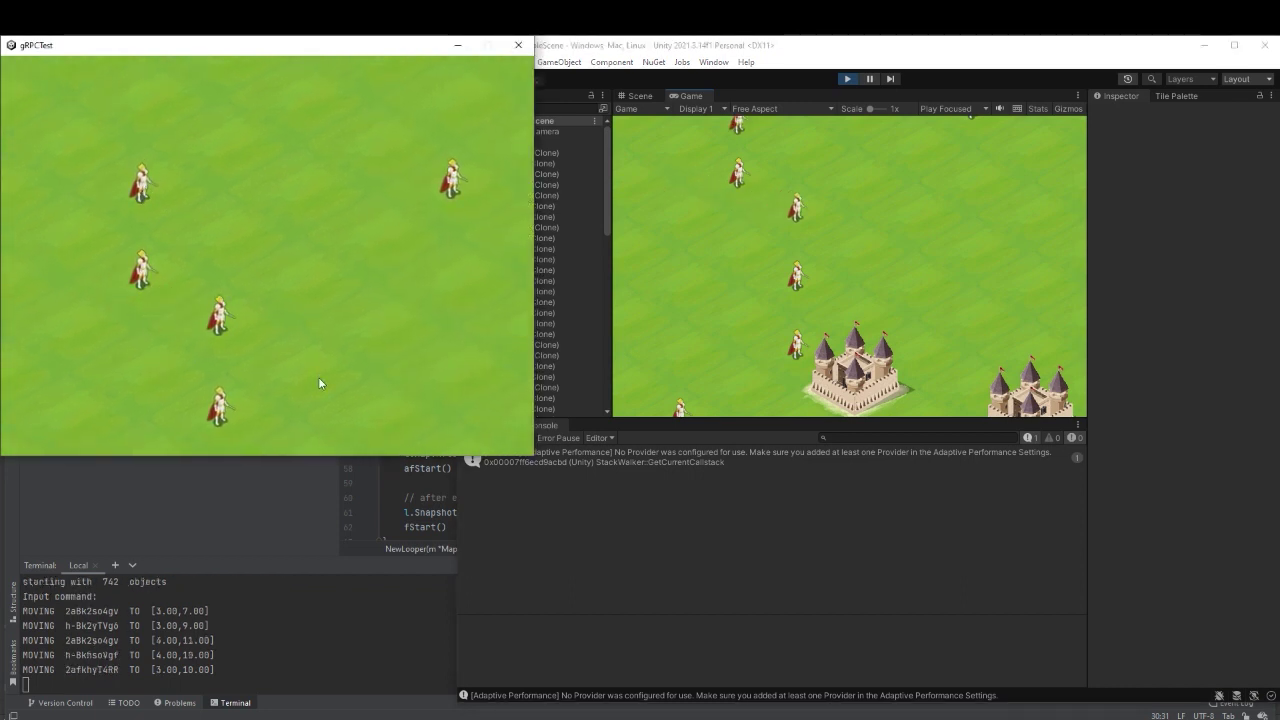